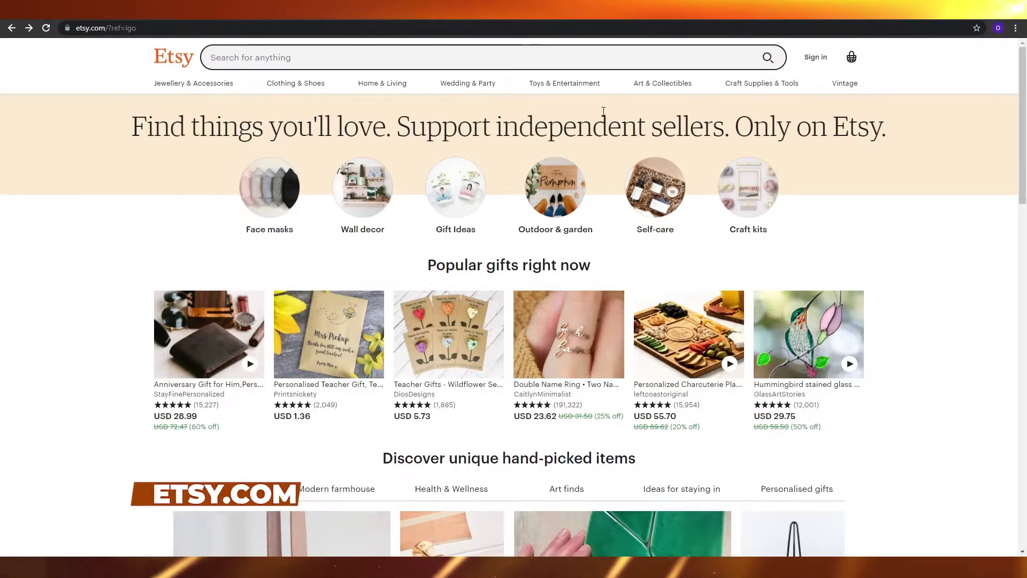
Step: Open the Sell on Etsy page from the links at the end of the Etsy home page
{"action": "mouse_move", "coordinate": [1026, 80]}
{"action": "left_mouse_down"}
{"action": "mouse_move", "coordinate": [1026, 294]}
{"action": "mouse_move", "coordinate": [1025, 60]}
{"action": "left_mouse_up"}
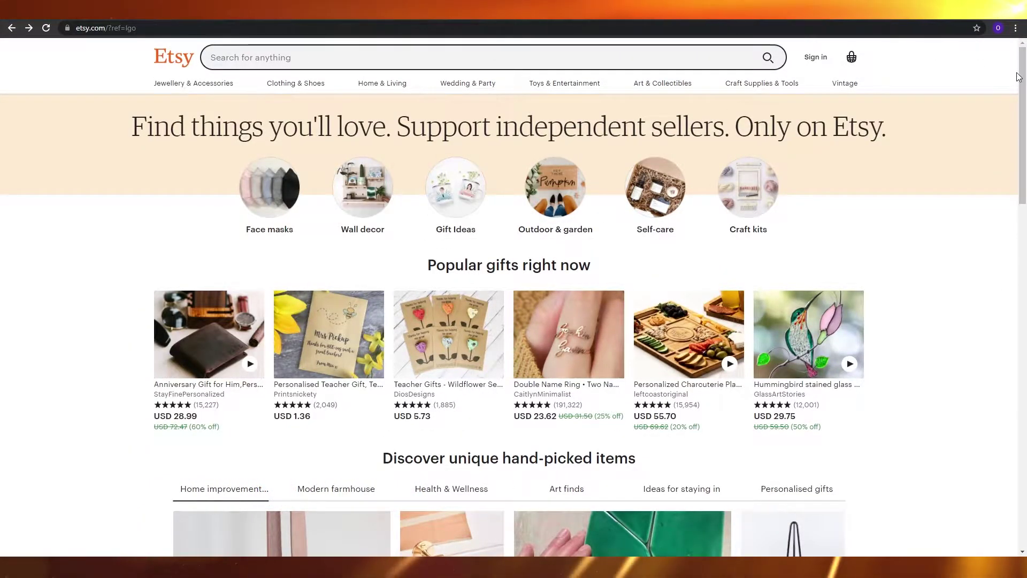
{"action": "left_click_drag", "start_coordinate": [1026, 154], "coordinate": [1026, 470]}
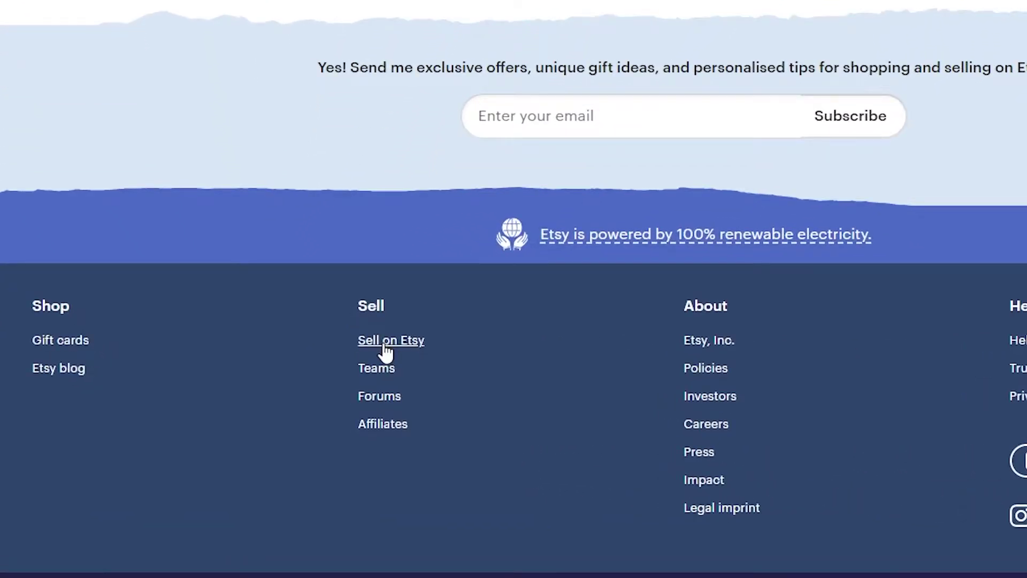
{"action": "left_click", "coordinate": [385, 345]}
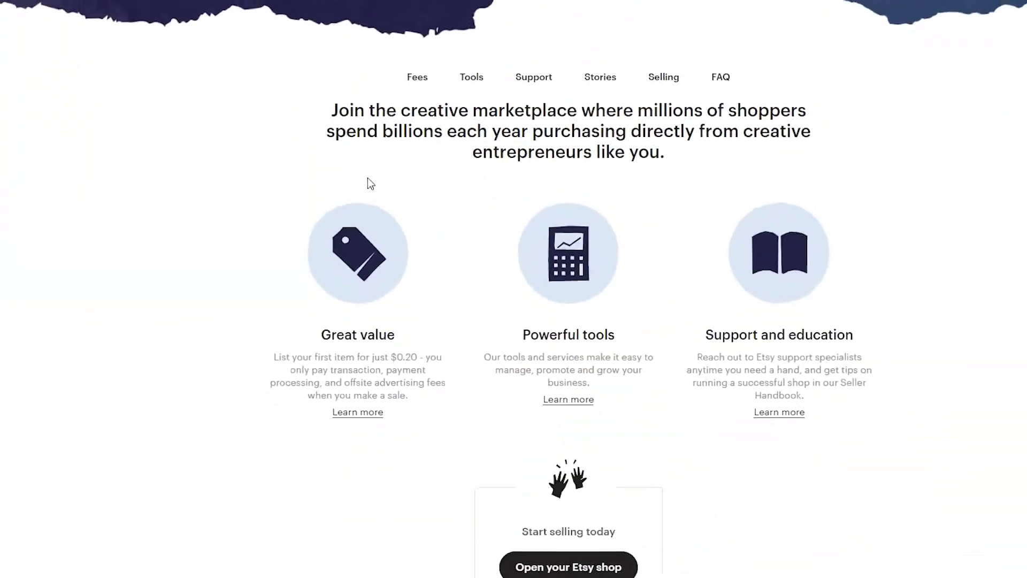
Step: Review the Sell on Etsy introduction, reading the Great value description of listing and selling costs
{"action": "scroll", "coordinate": [301, 266], "scroll_direction": "up", "scroll_amount": 6}
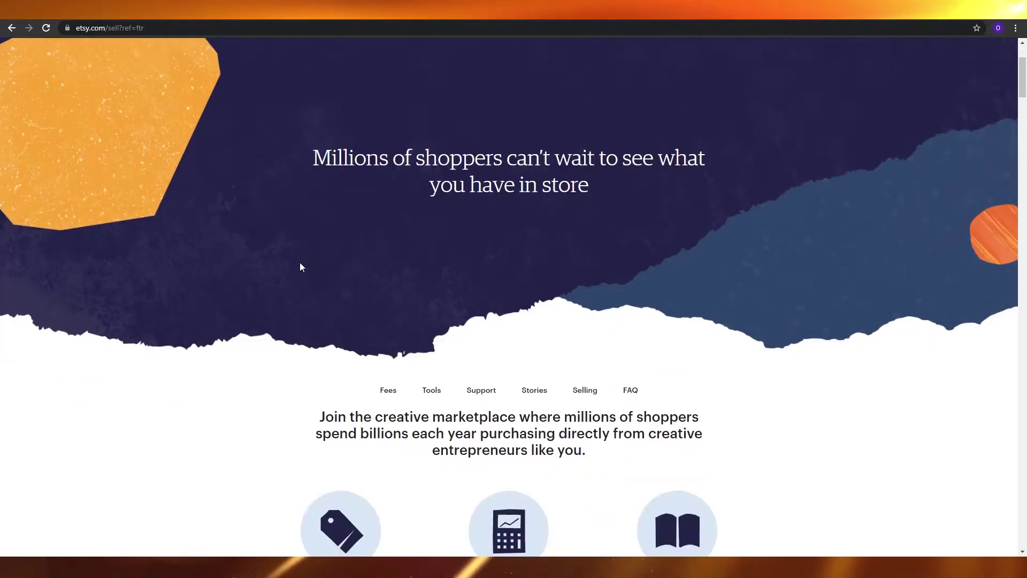
{"action": "scroll", "coordinate": [333, 266], "scroll_direction": "down", "scroll_amount": 5}
{"action": "scroll", "coordinate": [392, 270], "scroll_direction": "down", "scroll_amount": 1}
{"action": "scroll", "coordinate": [390, 268], "scroll_direction": "up", "scroll_amount": 1}
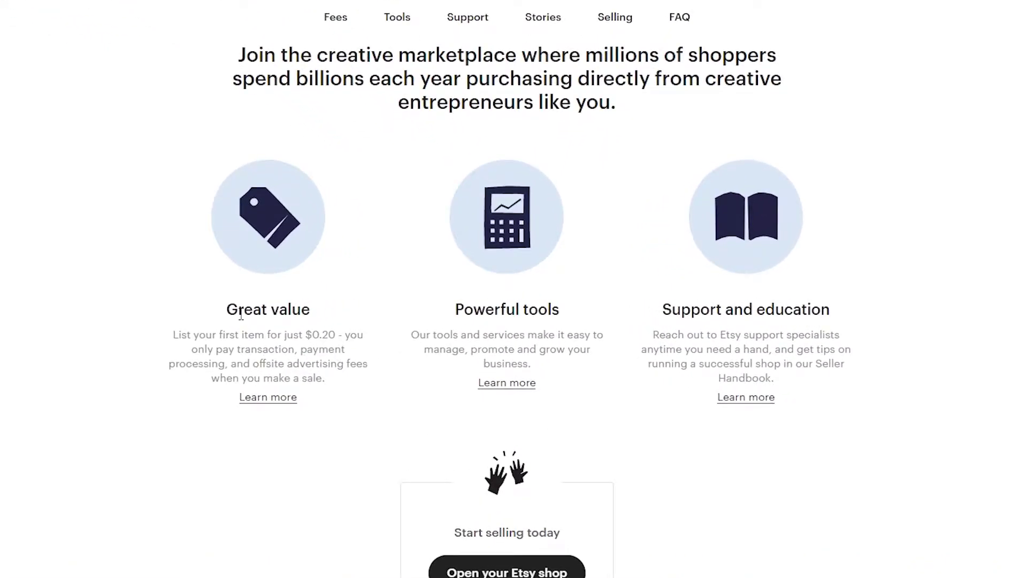
{"action": "left_click_drag", "start_coordinate": [176, 339], "coordinate": [327, 385]}
{"action": "left_click", "coordinate": [293, 359]}
Step: Examine the seller fee breakdown, covering the listing fee, transaction and PayPal fee, and Offsite Ads fee
{"action": "scroll", "coordinate": [262, 255], "scroll_direction": "down", "scroll_amount": 12}
{"action": "scroll", "coordinate": [263, 254], "scroll_direction": "down", "scroll_amount": 3}
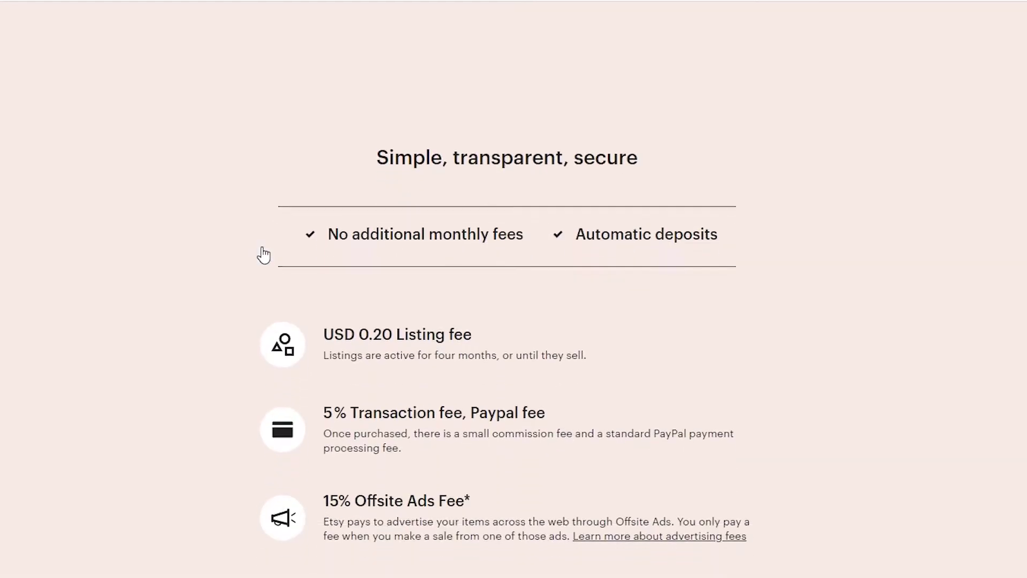
{"action": "scroll", "coordinate": [344, 251], "scroll_direction": "down", "scroll_amount": 1}
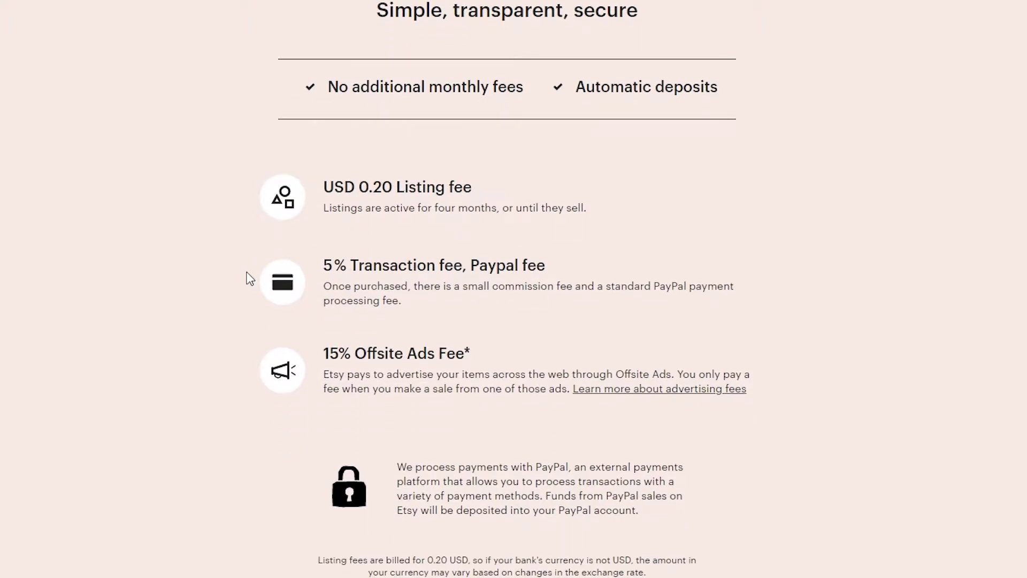
{"action": "left_click_drag", "start_coordinate": [334, 266], "coordinate": [547, 266]}
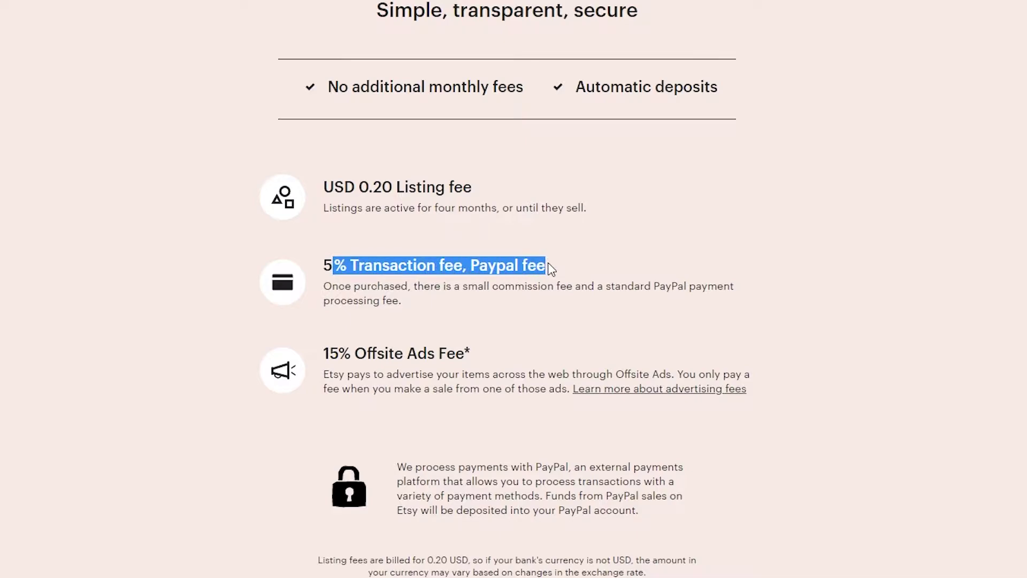
{"action": "left_click_drag", "start_coordinate": [324, 288], "coordinate": [412, 306]}
{"action": "left_click_drag", "start_coordinate": [470, 266], "coordinate": [546, 266]}
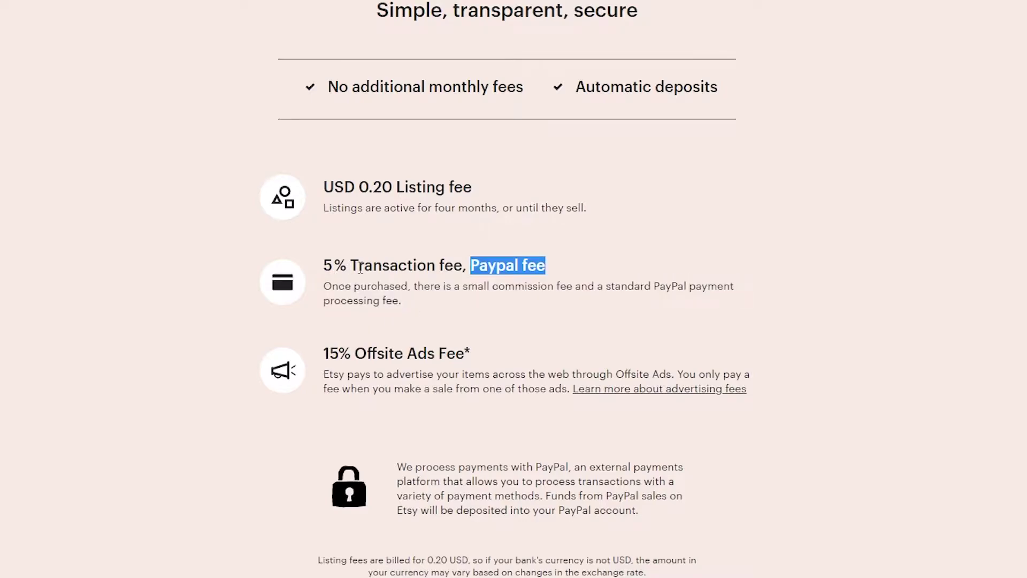
{"action": "left_click_drag", "start_coordinate": [359, 266], "coordinate": [465, 266]}
{"action": "scroll", "coordinate": [315, 261], "scroll_direction": "down", "scroll_amount": 3}
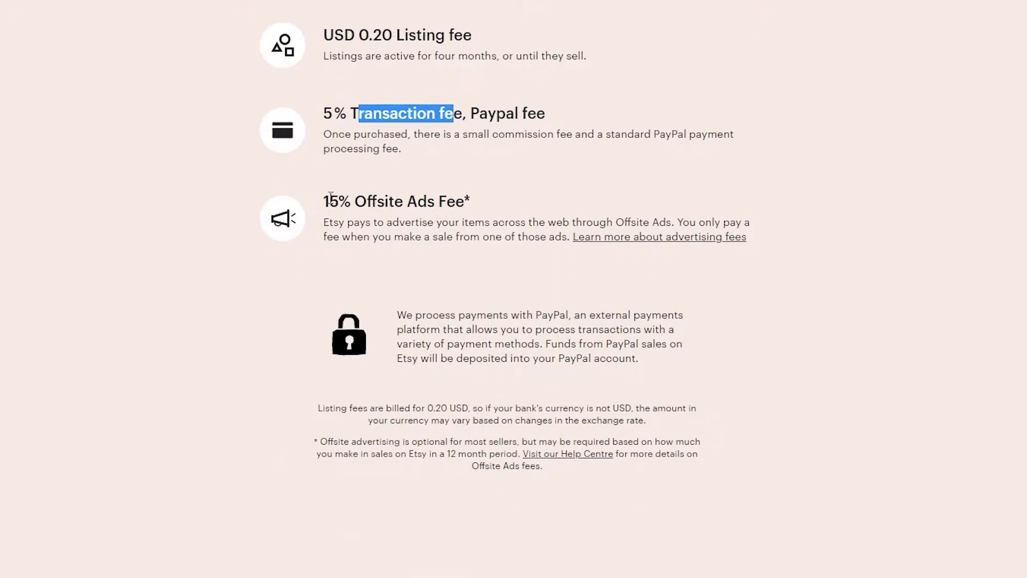
{"action": "left_click_drag", "start_coordinate": [321, 202], "coordinate": [484, 199]}
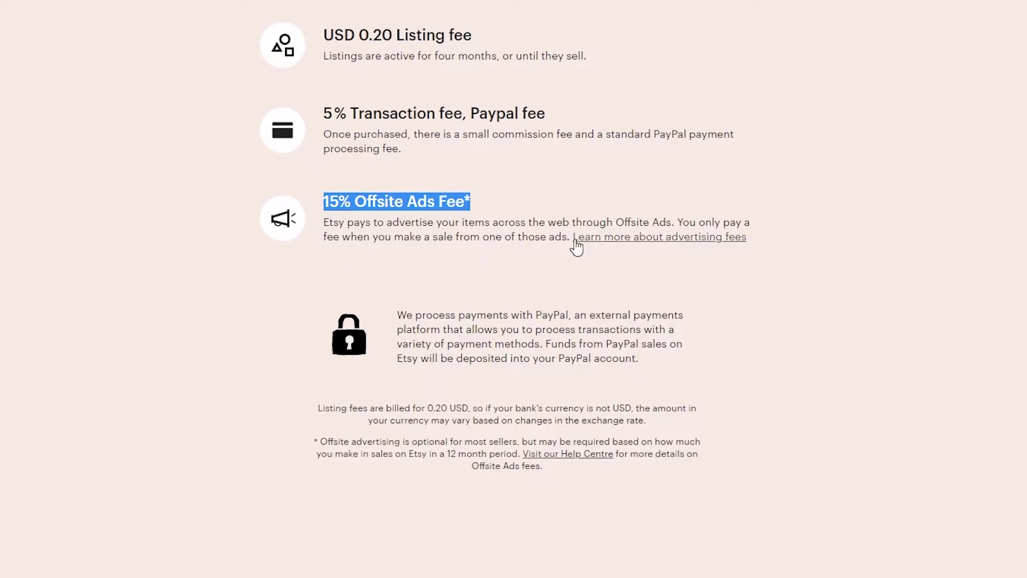
{"action": "left_click", "coordinate": [276, 448]}
{"action": "scroll", "coordinate": [277, 449], "scroll_direction": "up", "scroll_amount": 3}
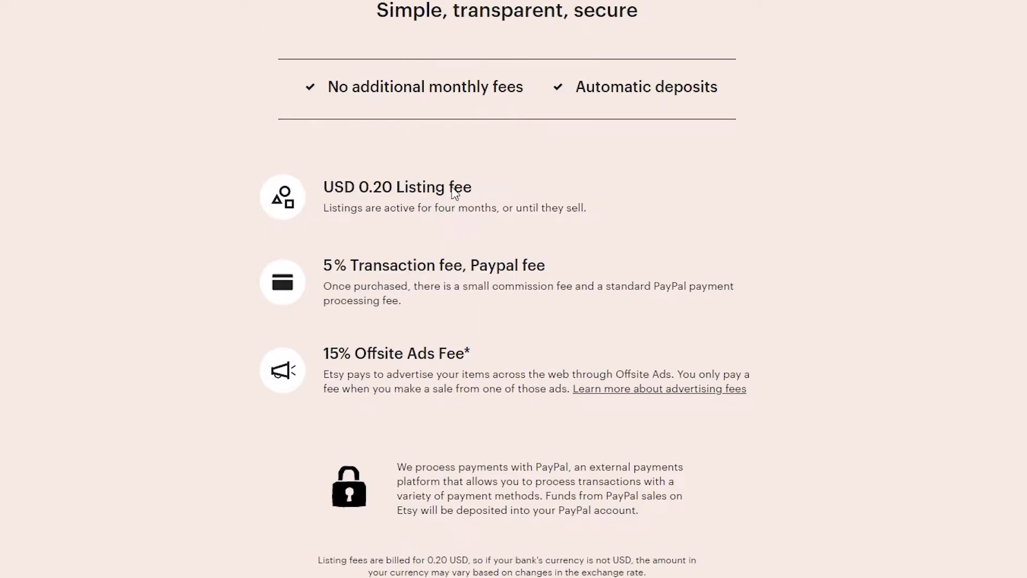
Step: Start opening an Etsy shop and continue the sign-in with the account's email address
{"action": "scroll", "coordinate": [276, 448], "scroll_direction": "down", "scroll_amount": 15}
{"action": "scroll", "coordinate": [323, 456], "scroll_direction": "up", "scroll_amount": 8}
{"action": "scroll", "coordinate": [89, 506], "scroll_direction": "up", "scroll_amount": 10}
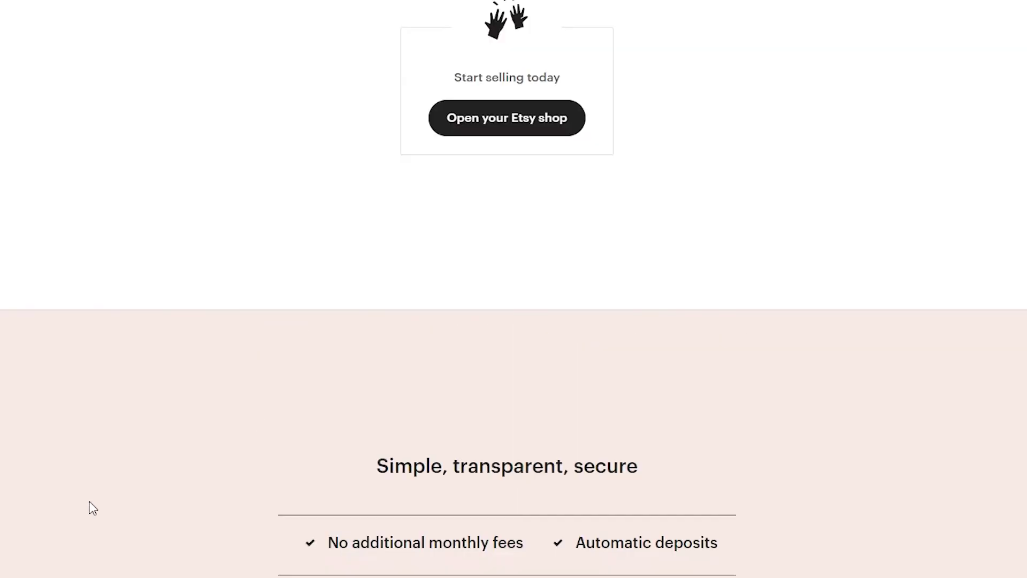
{"action": "scroll", "coordinate": [264, 481], "scroll_direction": "down", "scroll_amount": 10}
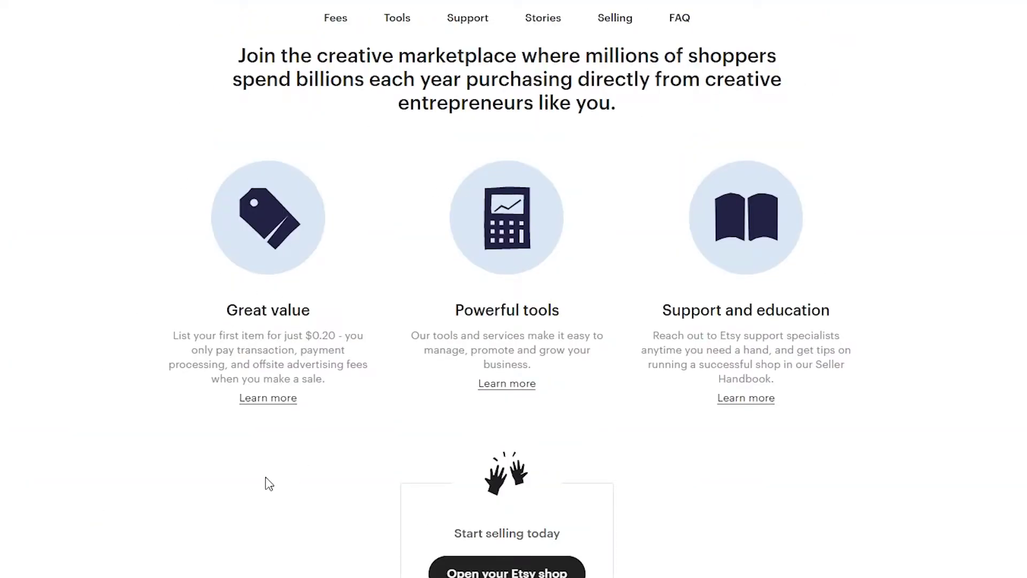
{"action": "scroll", "coordinate": [260, 471], "scroll_direction": "down", "scroll_amount": 3}
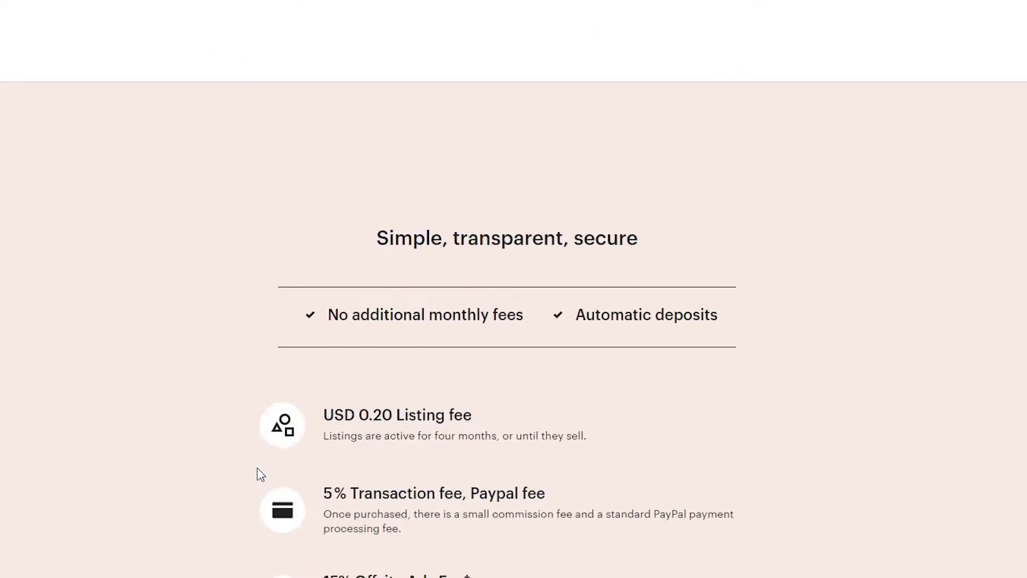
{"action": "scroll", "coordinate": [258, 473], "scroll_direction": "up", "scroll_amount": 4}
{"action": "scroll", "coordinate": [257, 475], "scroll_direction": "up", "scroll_amount": 4}
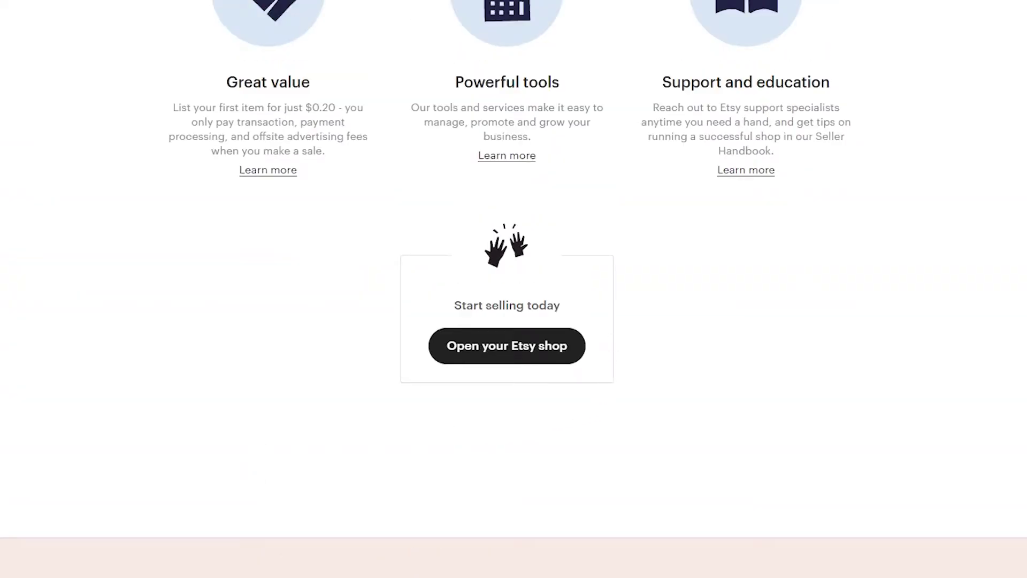
{"action": "left_click", "coordinate": [512, 357]}
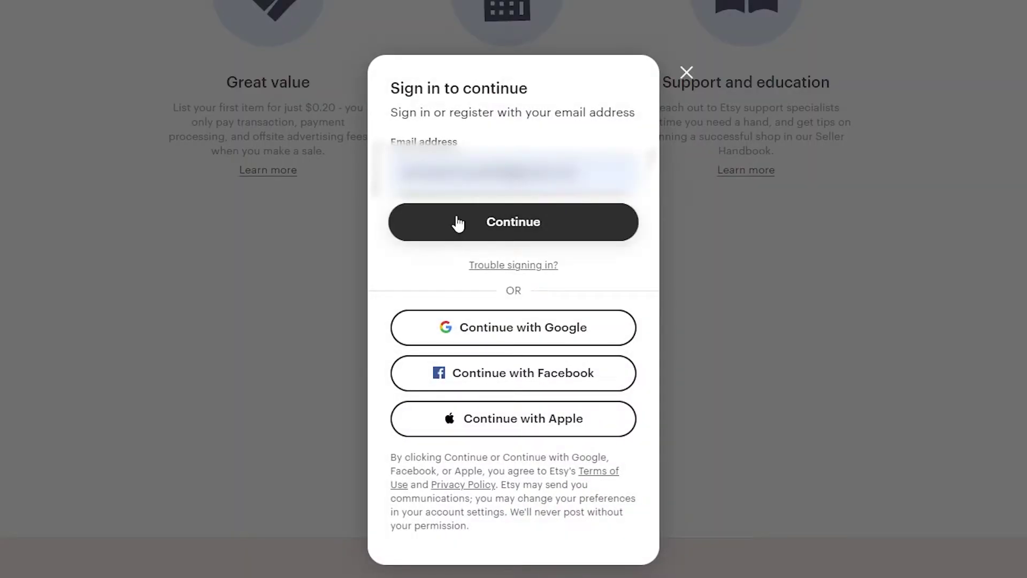
{"action": "left_click", "coordinate": [458, 224]}
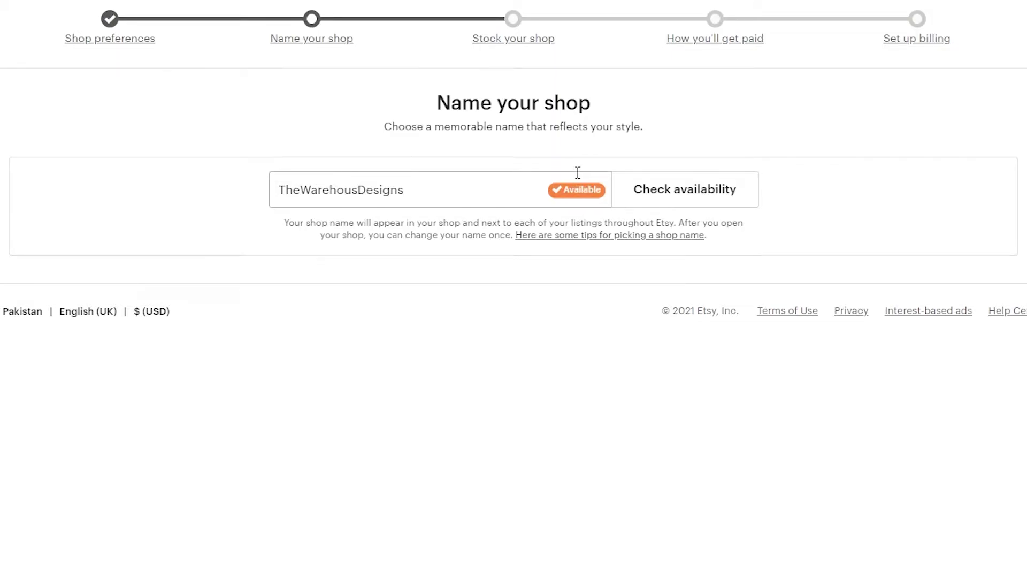
Step: Enter TheWarehousDesigns as the shop name and continue to stocking the shop
{"action": "left_click", "coordinate": [414, 187]}
{"action": "key", "text": "BackSpace"}
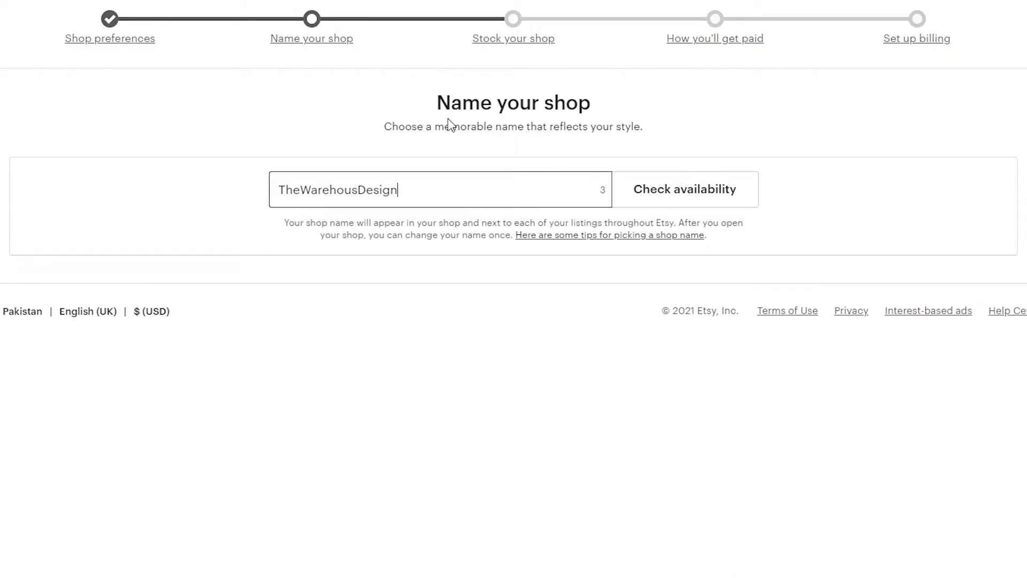
{"action": "key", "text": "BackSpace"}
{"action": "key", "text": "Return"}
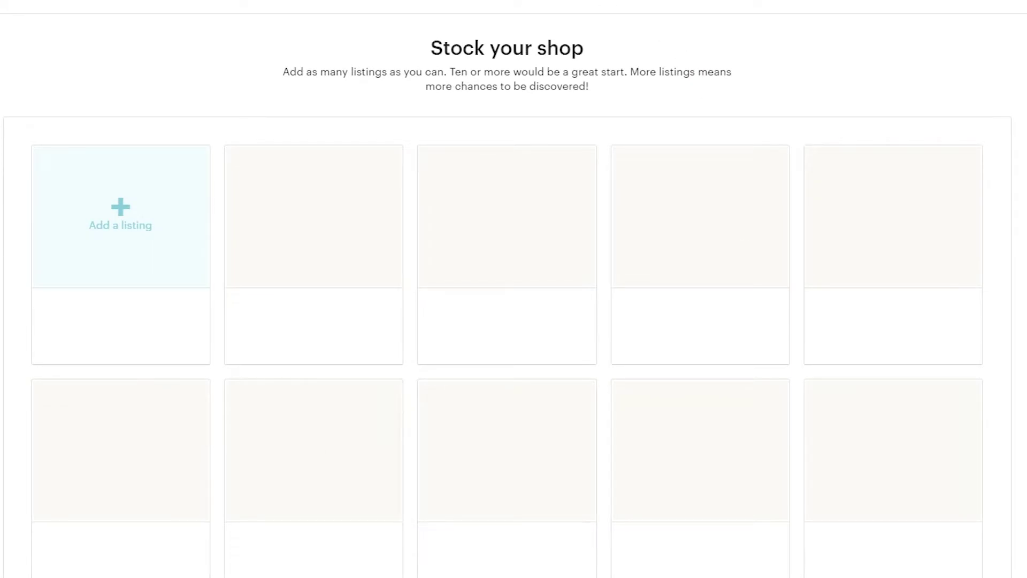
Step: Begin adding a new listing in the first empty slot for stocking the shop
{"action": "scroll", "coordinate": [120, 143], "scroll_direction": "down", "scroll_amount": 2}
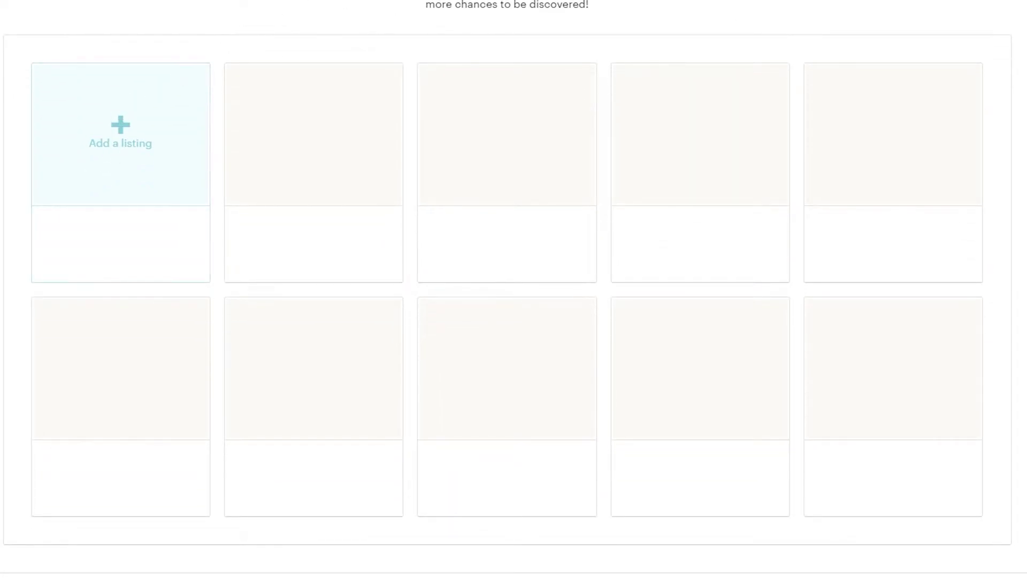
{"action": "scroll", "coordinate": [416, 14], "scroll_direction": "up", "scroll_amount": 2}
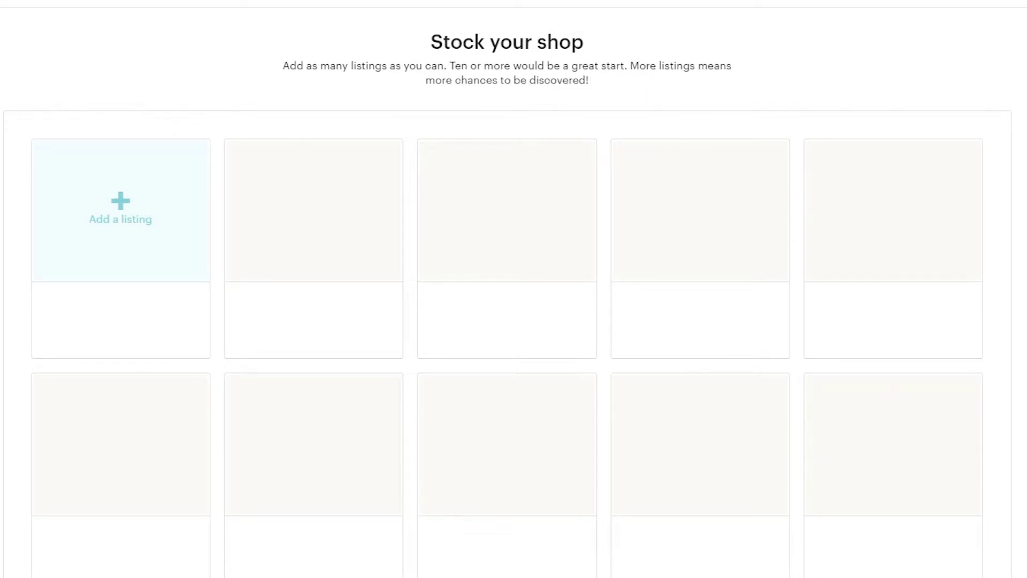
{"action": "scroll", "coordinate": [514, 289], "scroll_direction": "down", "scroll_amount": 2}
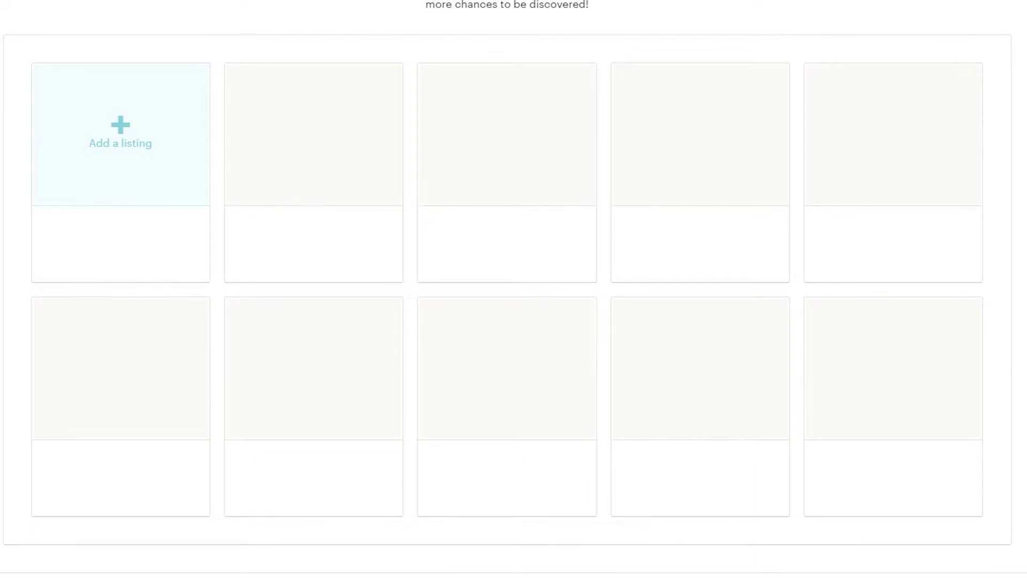
{"action": "scroll", "coordinate": [513, 289], "scroll_direction": "up", "scroll_amount": 3}
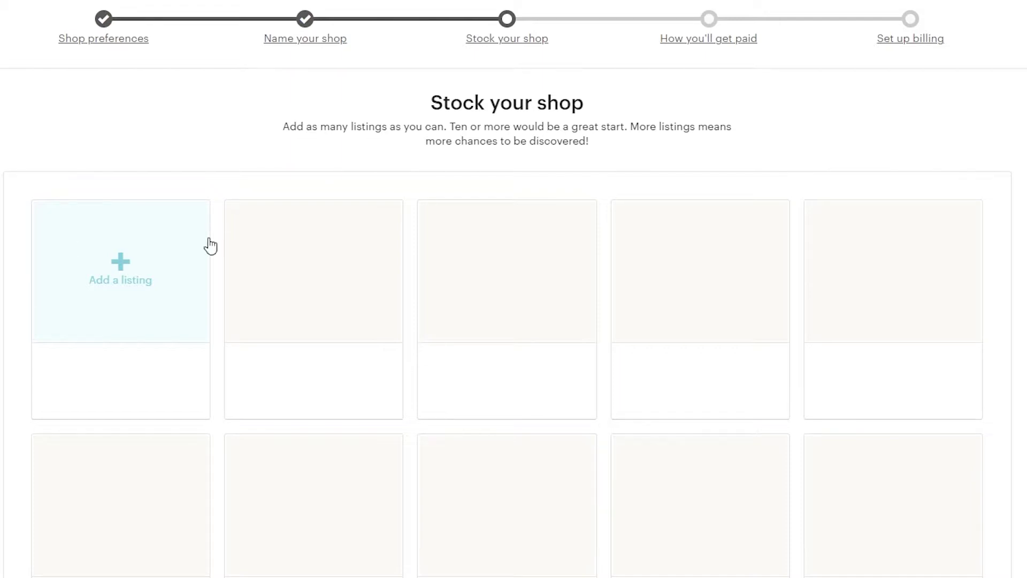
{"action": "left_click", "coordinate": [165, 280]}
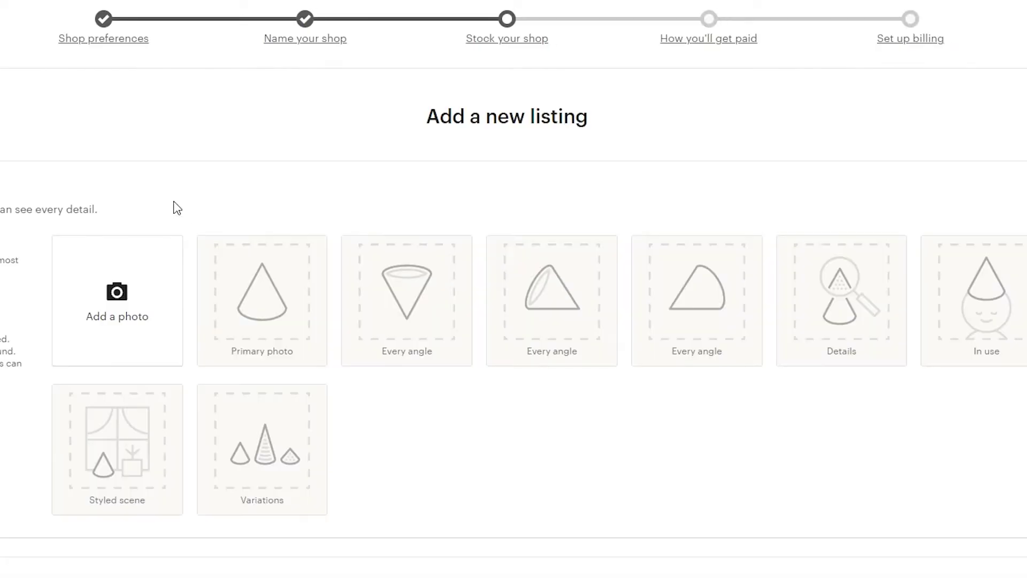
Step: Examine the photo and video upload sections of the new listing form
{"action": "scroll", "coordinate": [166, 219], "scroll_direction": "down", "scroll_amount": 7}
{"action": "scroll", "coordinate": [79, 243], "scroll_direction": "up", "scroll_amount": 7}
{"action": "scroll", "coordinate": [126, 317], "scroll_direction": "down", "scroll_amount": 1}
{"action": "scroll", "coordinate": [121, 372], "scroll_direction": "up", "scroll_amount": 1}
{"action": "scroll", "coordinate": [460, 427], "scroll_direction": "down", "scroll_amount": 5}
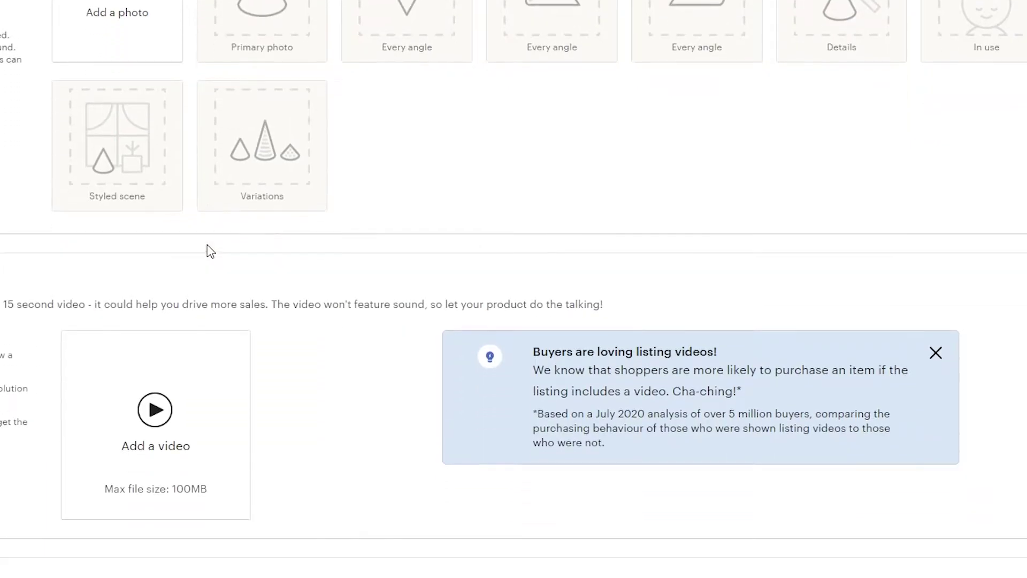
{"action": "scroll", "coordinate": [210, 251], "scroll_direction": "down", "scroll_amount": 1}
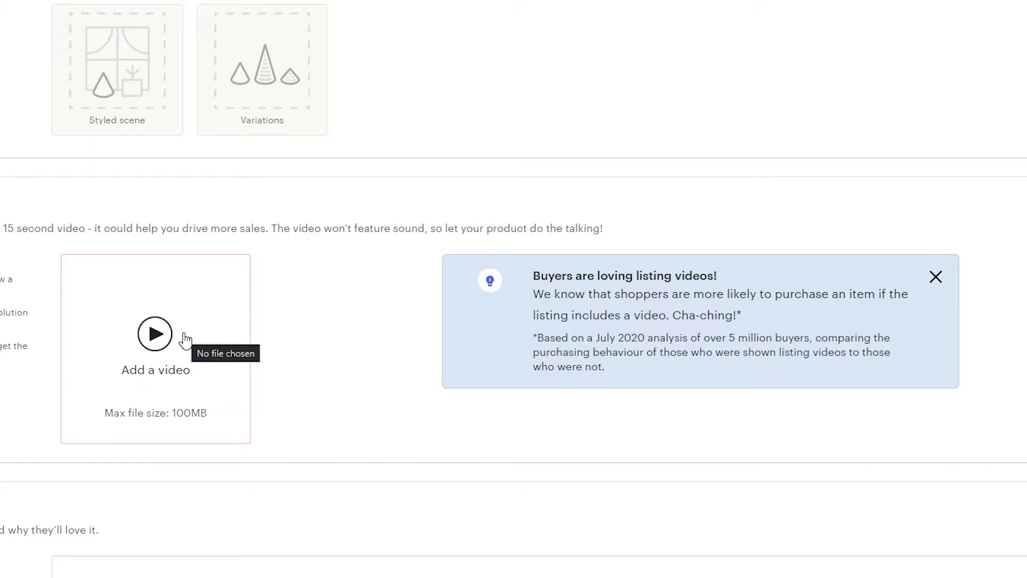
{"action": "scroll", "coordinate": [177, 321], "scroll_direction": "down", "scroll_amount": 3}
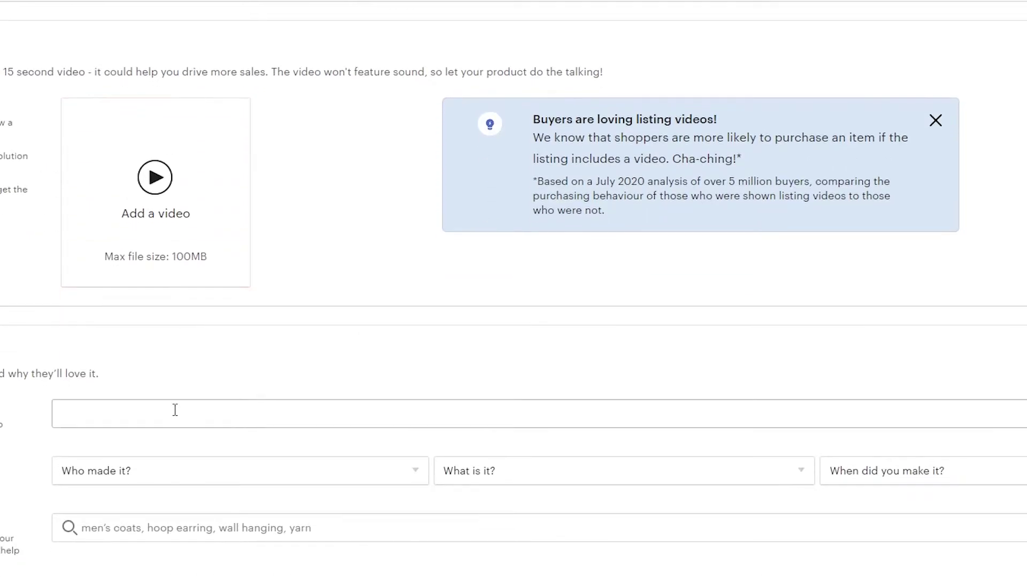
Step: Review the Listing Details fields, including title, category, renewal options, type and description, and return to the Photos section
{"action": "scroll", "coordinate": [175, 412], "scroll_direction": "down", "scroll_amount": 3}
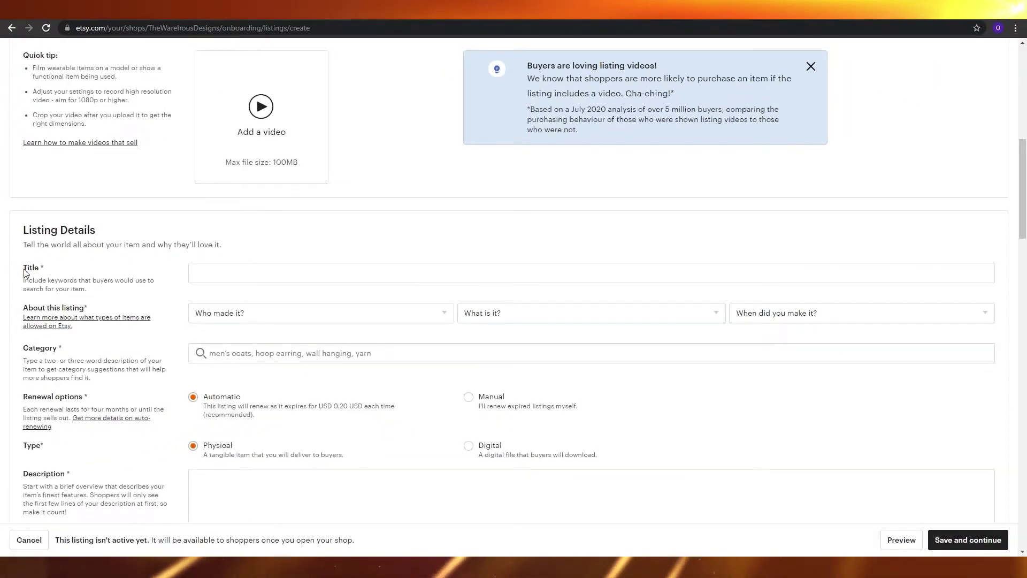
{"action": "left_click", "coordinate": [203, 274]}
{"action": "scroll", "coordinate": [214, 408], "scroll_direction": "down", "scroll_amount": 2}
{"action": "scroll", "coordinate": [435, 490], "scroll_direction": "down", "scroll_amount": 5}
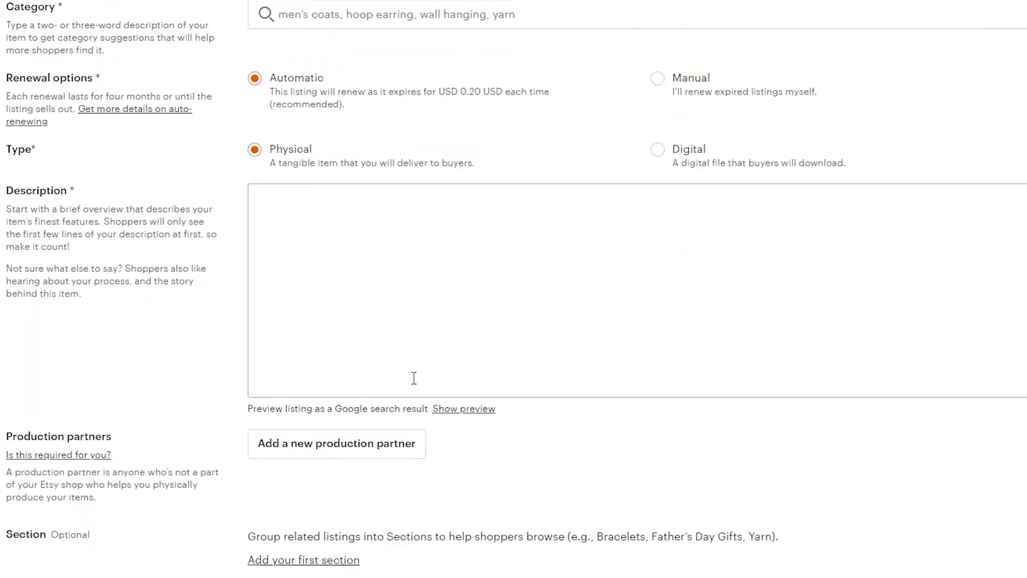
{"action": "scroll", "coordinate": [473, 455], "scroll_direction": "up", "scroll_amount": 10}
{"action": "scroll", "coordinate": [465, 455], "scroll_direction": "up", "scroll_amount": 5}
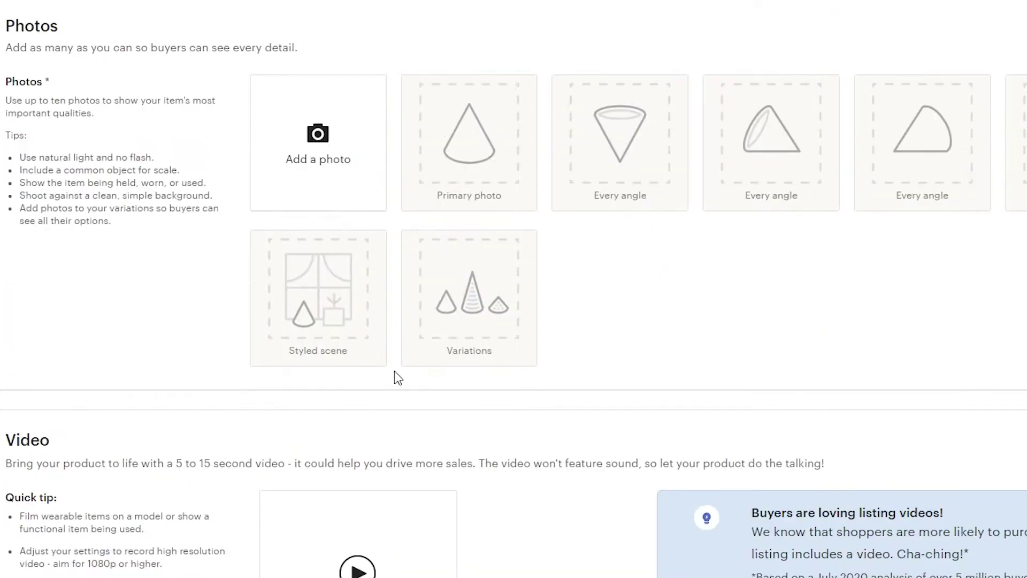
{"action": "scroll", "coordinate": [328, 211], "scroll_direction": "up", "scroll_amount": 3}
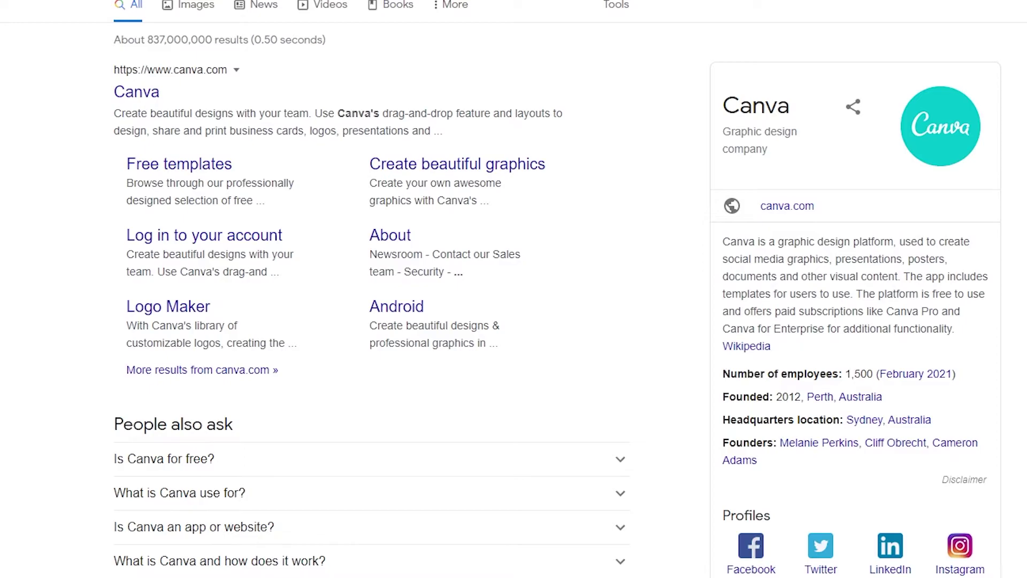
Step: Look over the Google results for Canva and the Pinterest home page as design resources
{"action": "scroll", "coordinate": [802, 477], "scroll_direction": "down", "scroll_amount": 6}
{"action": "left_click", "coordinate": [808, 363]}
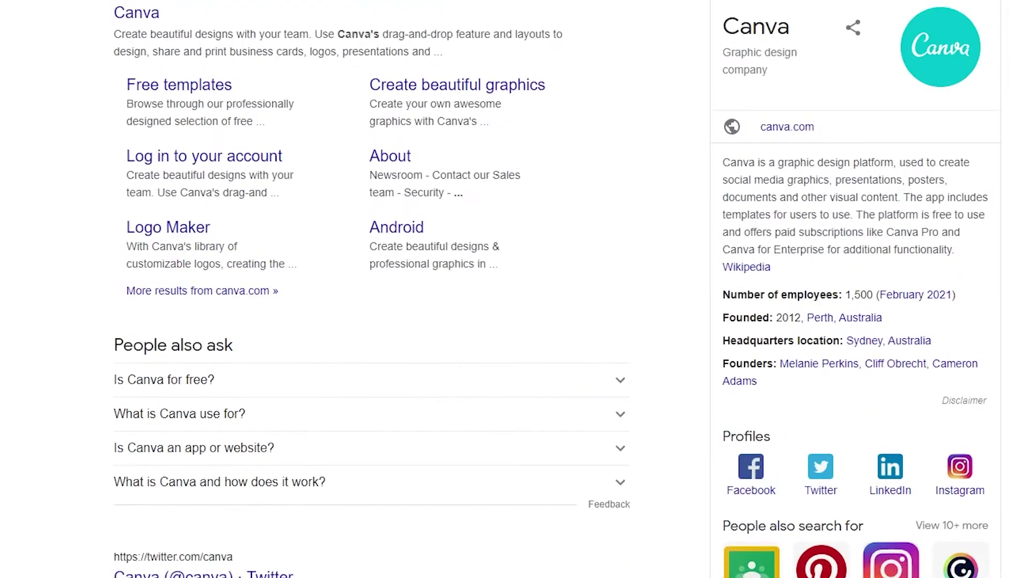
{"action": "left_click", "coordinate": [161, 289]}
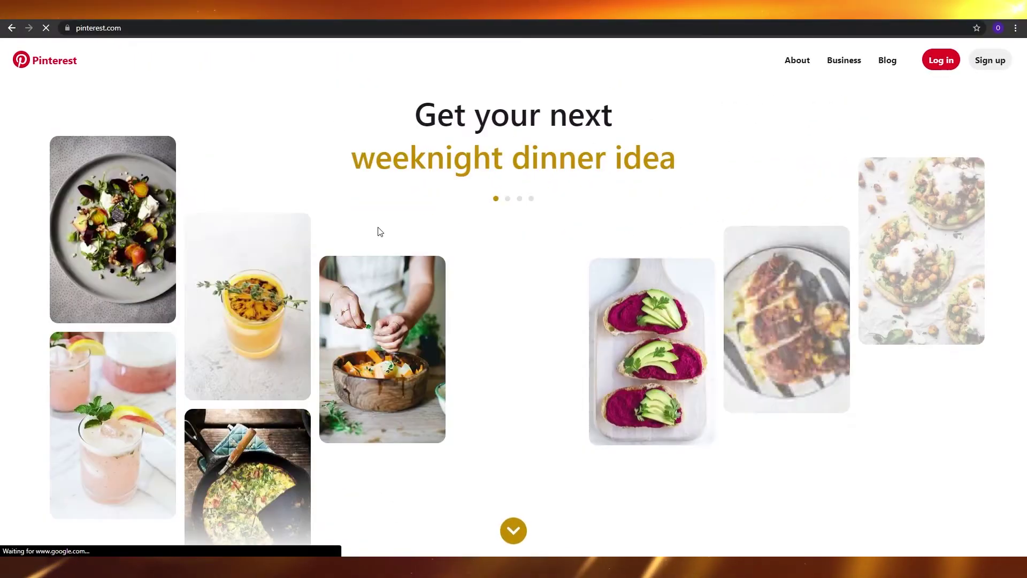
{"action": "scroll", "coordinate": [370, 240], "scroll_direction": "down", "scroll_amount": 3}
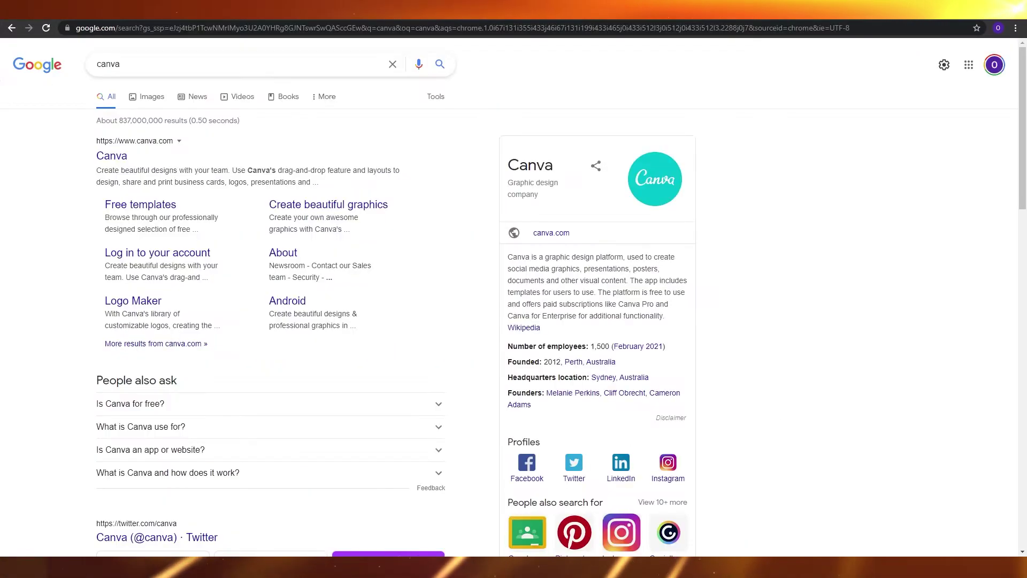
Step: Examine the Canva search results and related sites, and browse the Pinterest home feed for design ideas
{"action": "scroll", "coordinate": [401, 367], "scroll_direction": "down", "scroll_amount": 1}
{"action": "scroll", "coordinate": [494, 367], "scroll_direction": "down", "scroll_amount": 3}
{"action": "scroll", "coordinate": [493, 367], "scroll_direction": "up", "scroll_amount": 1}
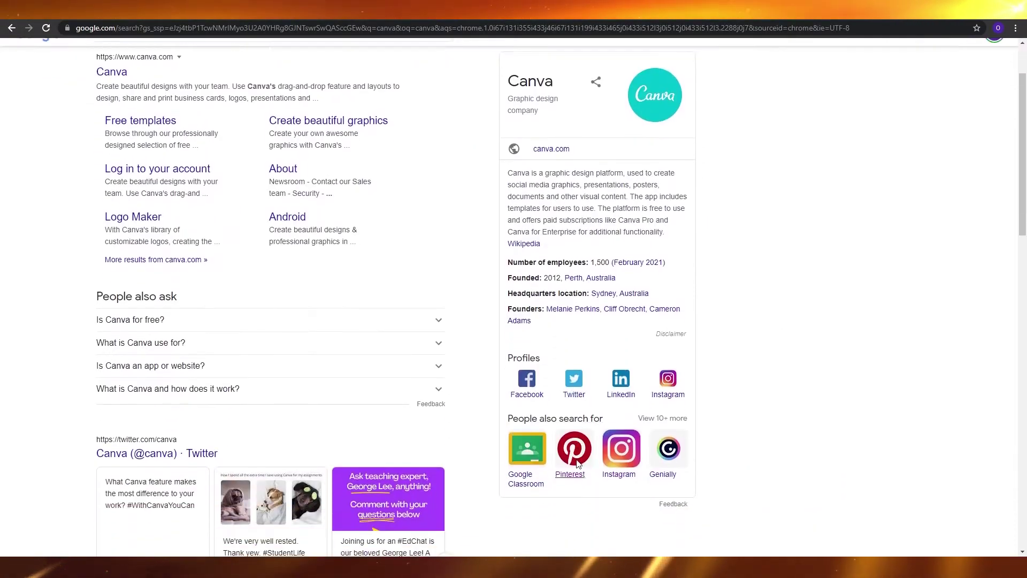
{"action": "scroll", "coordinate": [536, 380], "scroll_direction": "down", "scroll_amount": 2}
{"action": "scroll", "coordinate": [572, 396], "scroll_direction": "up", "scroll_amount": 2}
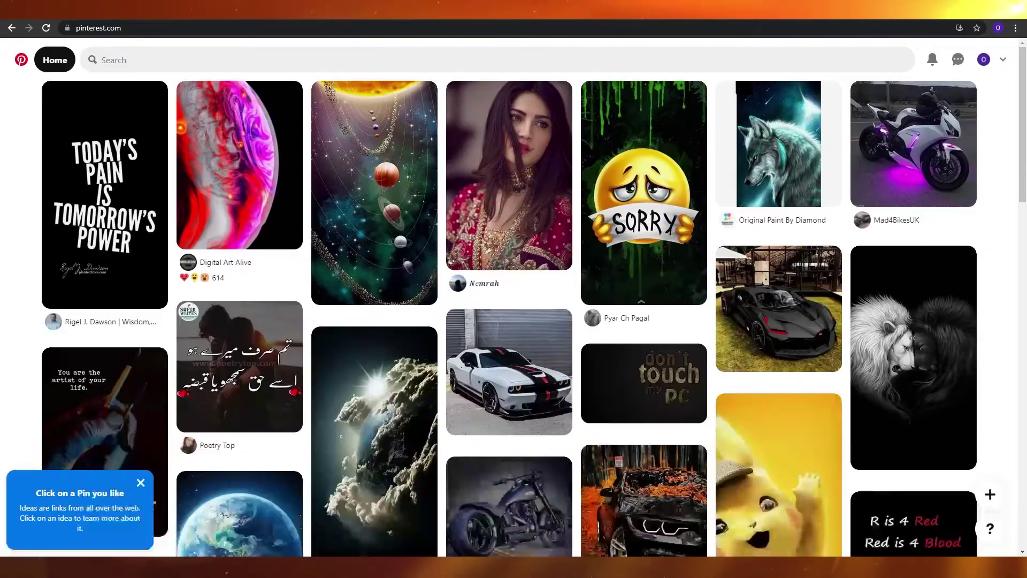
{"action": "scroll", "coordinate": [665, 265], "scroll_direction": "down", "scroll_amount": 4}
{"action": "scroll", "coordinate": [665, 266], "scroll_direction": "down", "scroll_amount": 4}
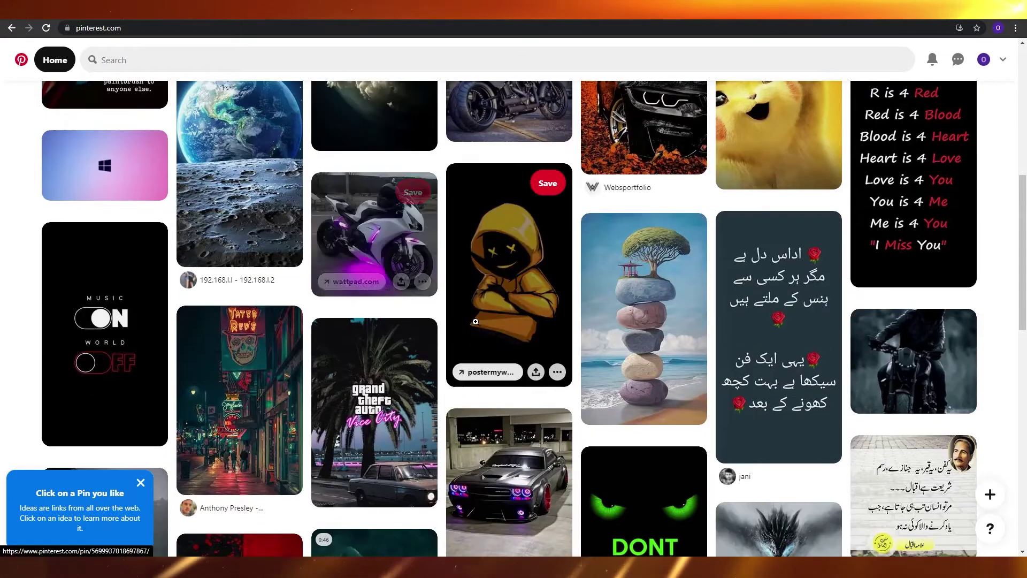
{"action": "scroll", "coordinate": [547, 407], "scroll_direction": "down", "scroll_amount": 2}
{"action": "scroll", "coordinate": [547, 407], "scroll_direction": "up", "scroll_amount": 6}
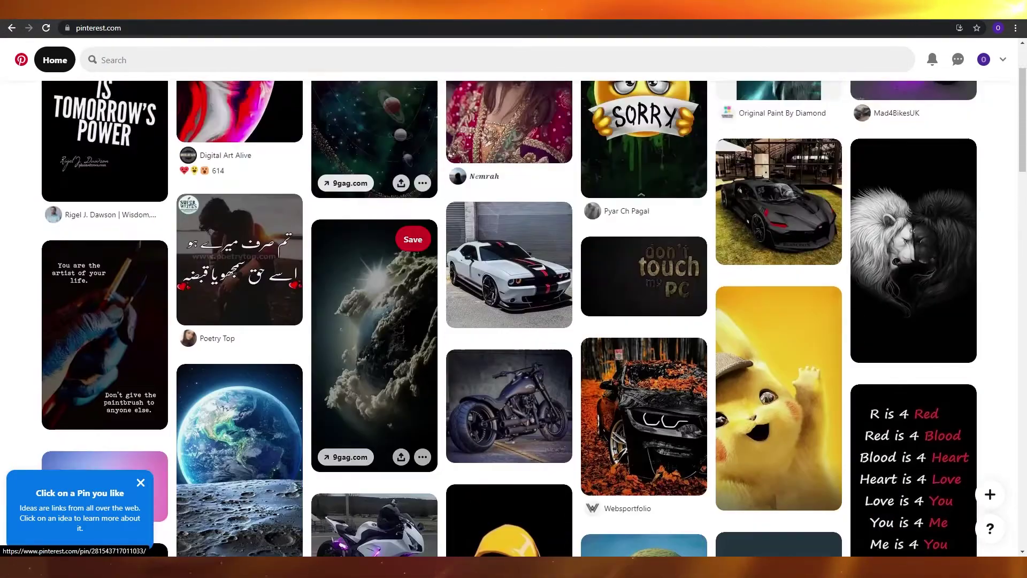
Step: Search the pins for "shirts"
{"action": "left_click", "coordinate": [249, 56]}
{"action": "type", "text": "s"}
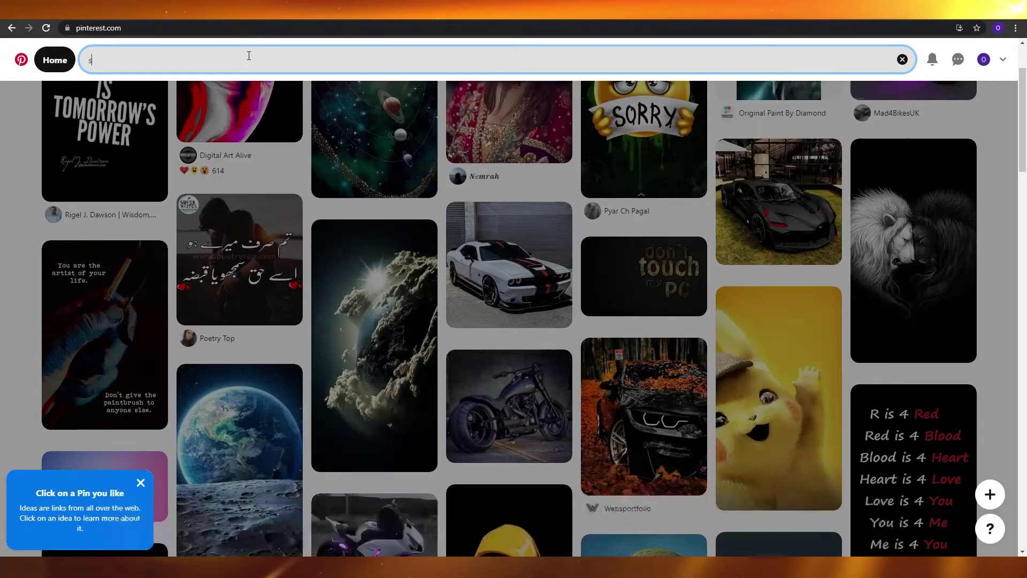
{"action": "type", "text": "hirts"}
{"action": "key", "text": "Return"}
{"action": "scroll", "coordinate": [915, 267], "scroll_direction": "down", "scroll_amount": 2}
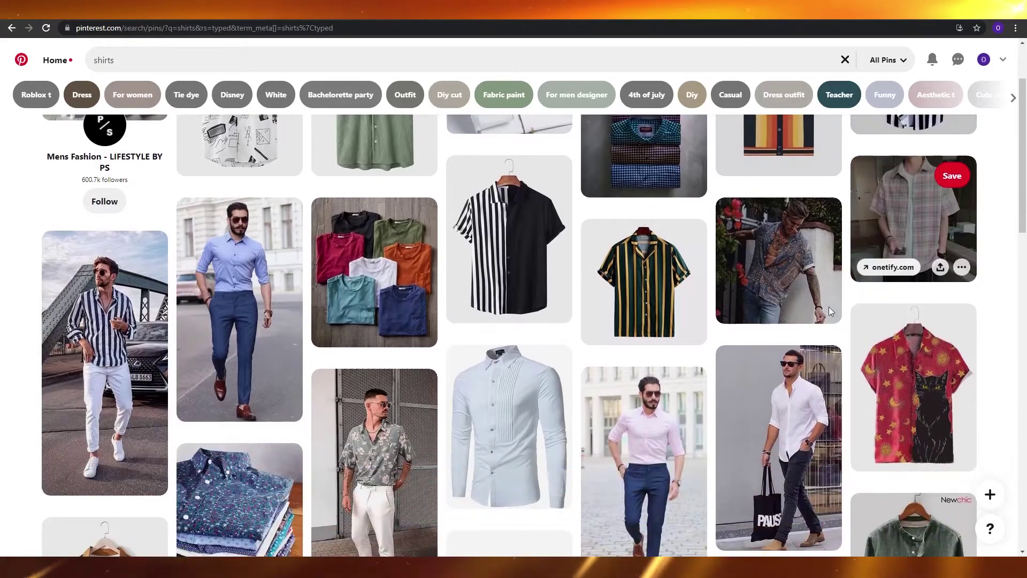
Step: Browse the shirt results, open the grey "I Have Abs" T-shirt pin and dismiss the notification request
{"action": "scroll", "coordinate": [705, 357], "scroll_direction": "down", "scroll_amount": 2}
{"action": "scroll", "coordinate": [704, 356], "scroll_direction": "down", "scroll_amount": 4}
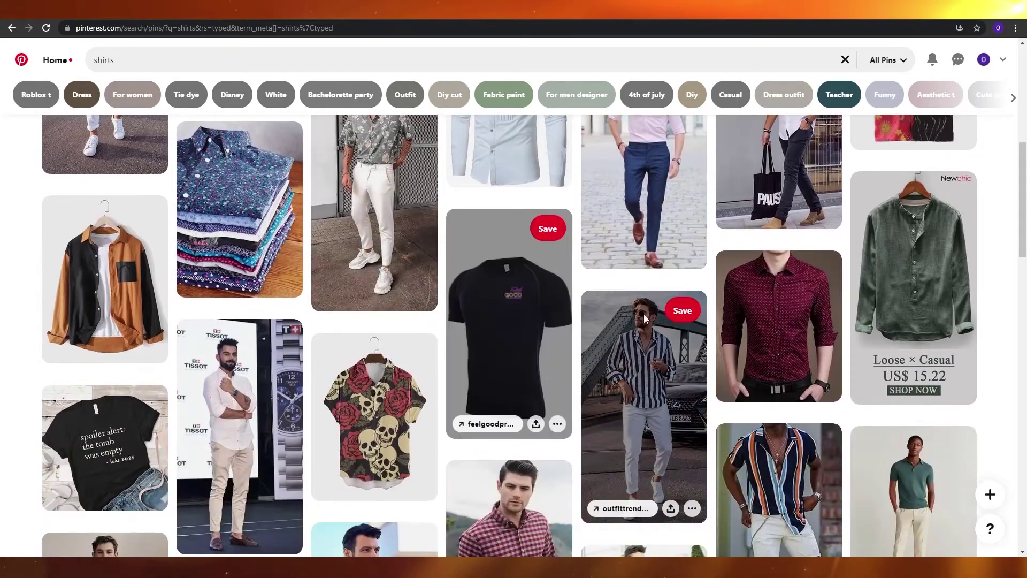
{"action": "scroll", "coordinate": [397, 435], "scroll_direction": "down", "scroll_amount": 1}
{"action": "scroll", "coordinate": [397, 434], "scroll_direction": "down", "scroll_amount": 2}
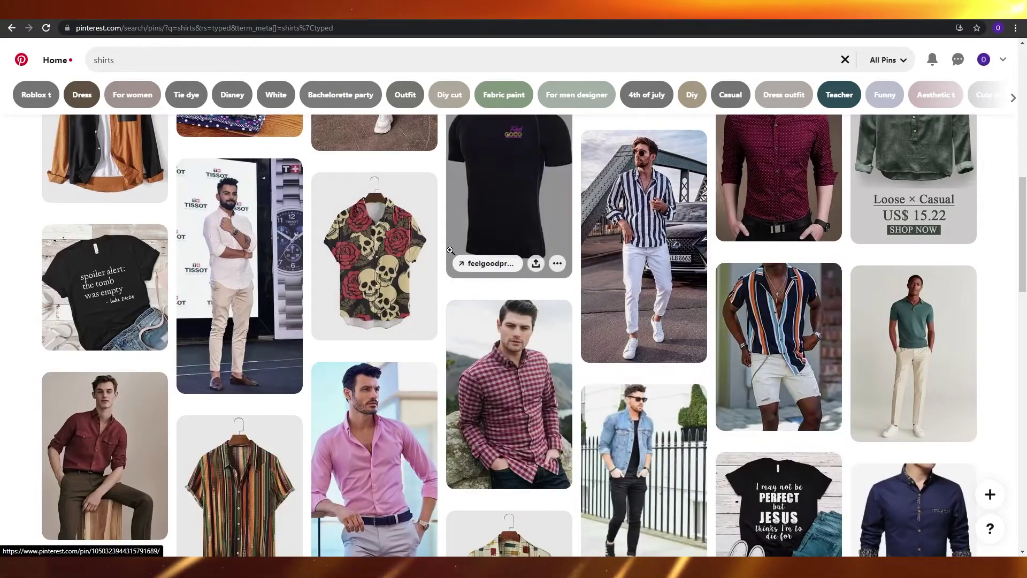
{"action": "scroll", "coordinate": [471, 282], "scroll_direction": "down", "scroll_amount": 5}
{"action": "scroll", "coordinate": [471, 283], "scroll_direction": "down", "scroll_amount": 2}
{"action": "scroll", "coordinate": [779, 343], "scroll_direction": "up", "scroll_amount": 1}
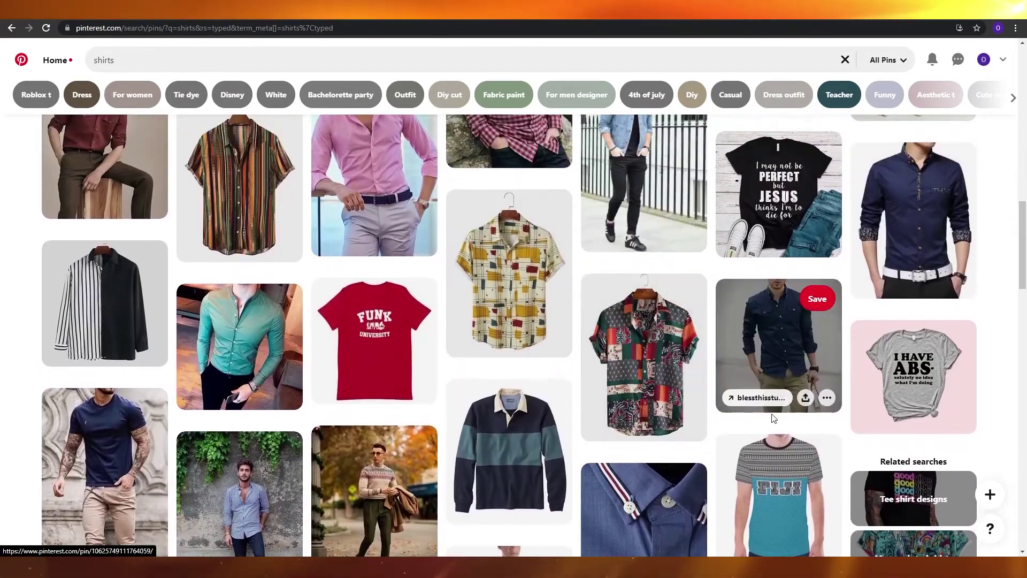
{"action": "left_click", "coordinate": [911, 377]}
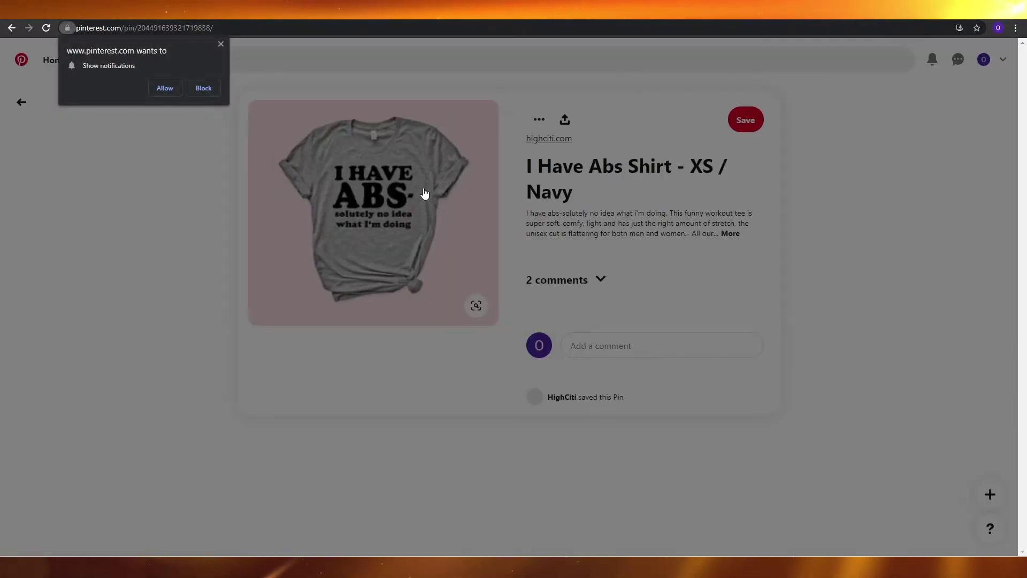
{"action": "left_click", "coordinate": [220, 43]}
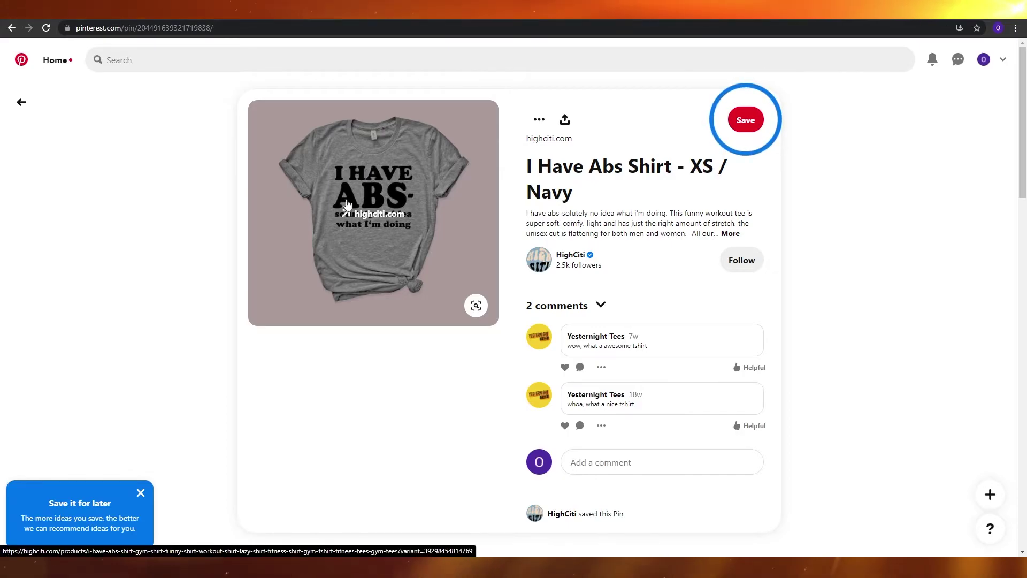
Step: Examine the similar T-shirt designs suggested under the "I Have Abs" pin for slogan and layout ideas
{"action": "scroll", "coordinate": [211, 180], "scroll_direction": "down", "scroll_amount": 7}
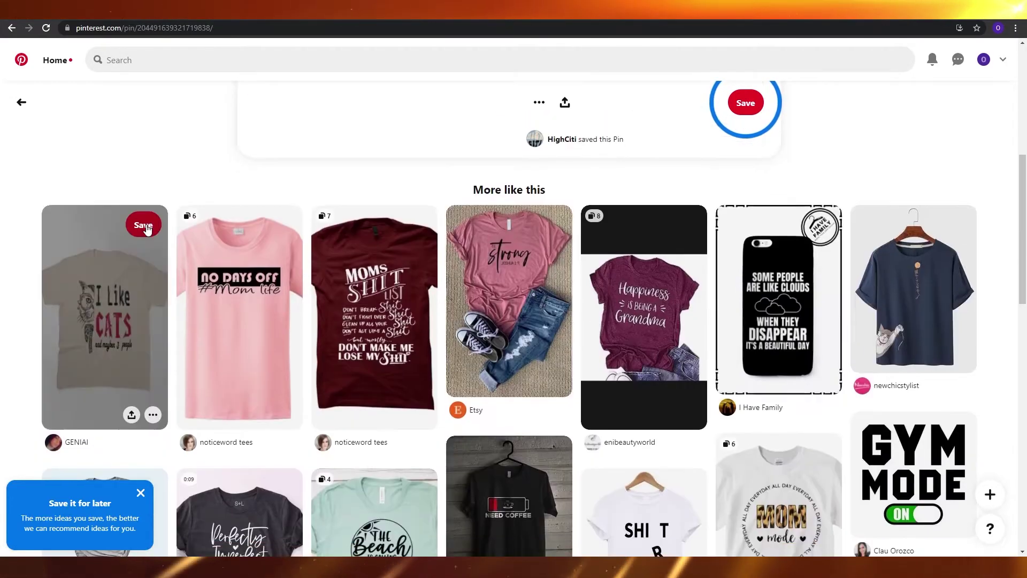
{"action": "scroll", "coordinate": [909, 241], "scroll_direction": "down", "scroll_amount": 2}
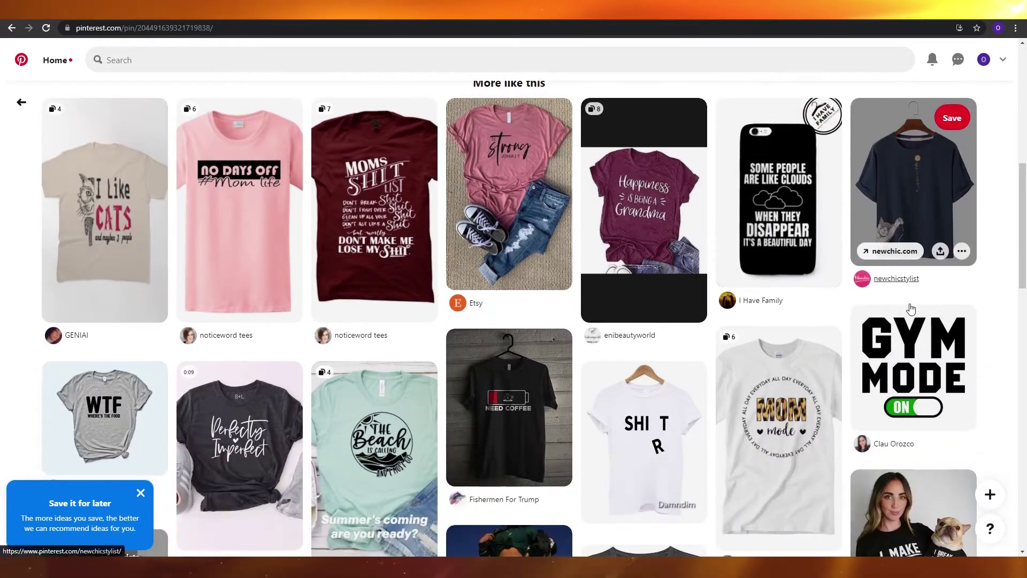
{"action": "scroll", "coordinate": [232, 439], "scroll_direction": "down", "scroll_amount": 1}
{"action": "scroll", "coordinate": [509, 375], "scroll_direction": "down", "scroll_amount": 1}
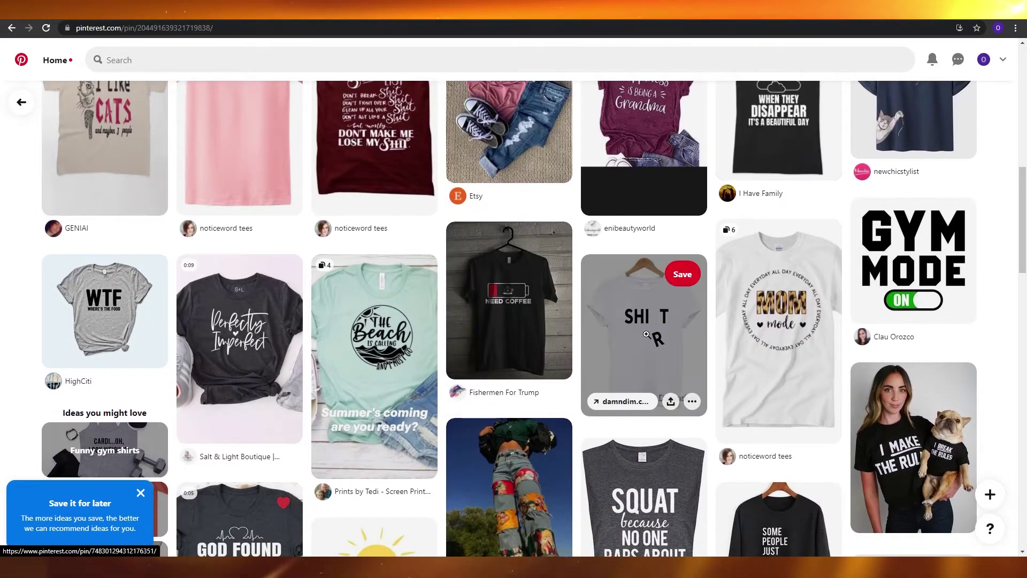
{"action": "scroll", "coordinate": [642, 321], "scroll_direction": "down", "scroll_amount": 4}
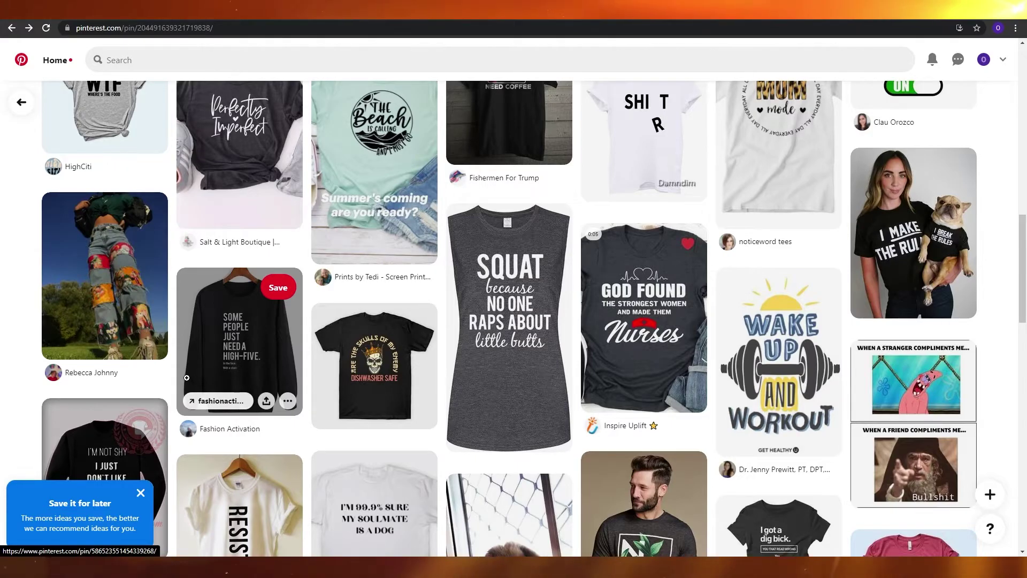
{"action": "scroll", "coordinate": [244, 344], "scroll_direction": "up", "scroll_amount": 3}
{"action": "scroll", "coordinate": [270, 339], "scroll_direction": "up", "scroll_amount": 8}
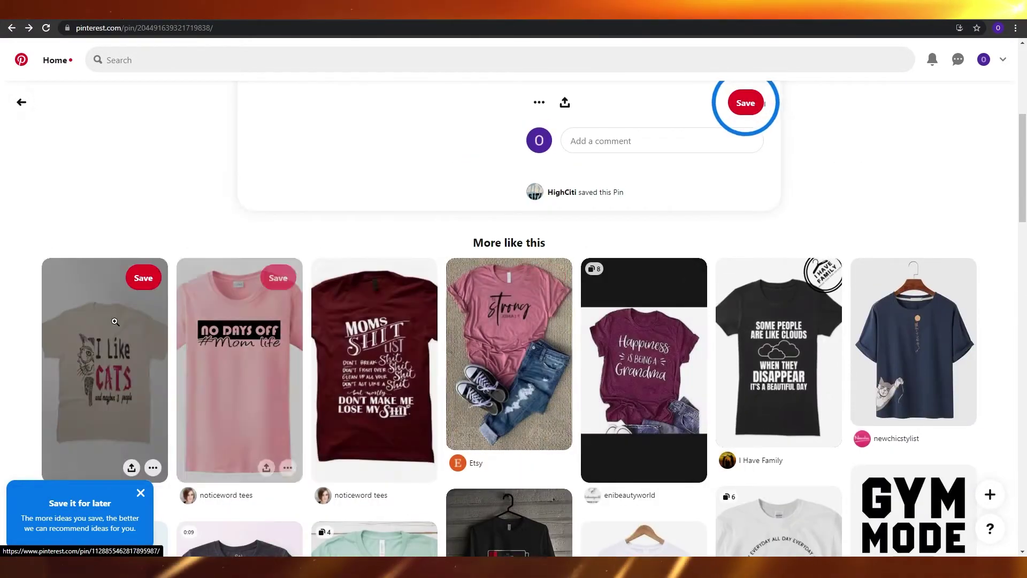
{"action": "scroll", "coordinate": [698, 436], "scroll_direction": "down", "scroll_amount": 10}
{"action": "scroll", "coordinate": [699, 436], "scroll_direction": "down", "scroll_amount": 15}
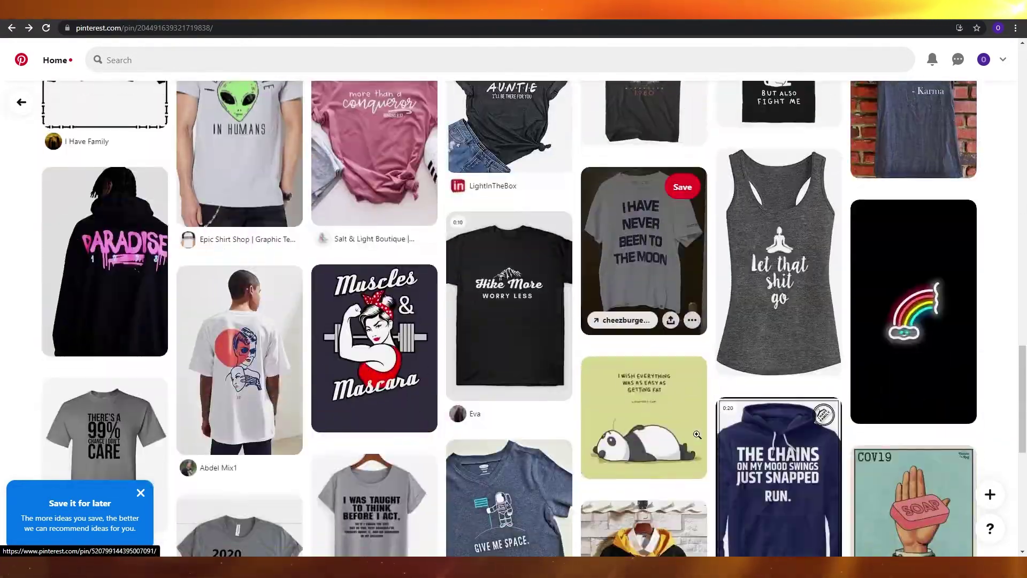
{"action": "scroll", "coordinate": [396, 374], "scroll_direction": "down", "scroll_amount": 13}
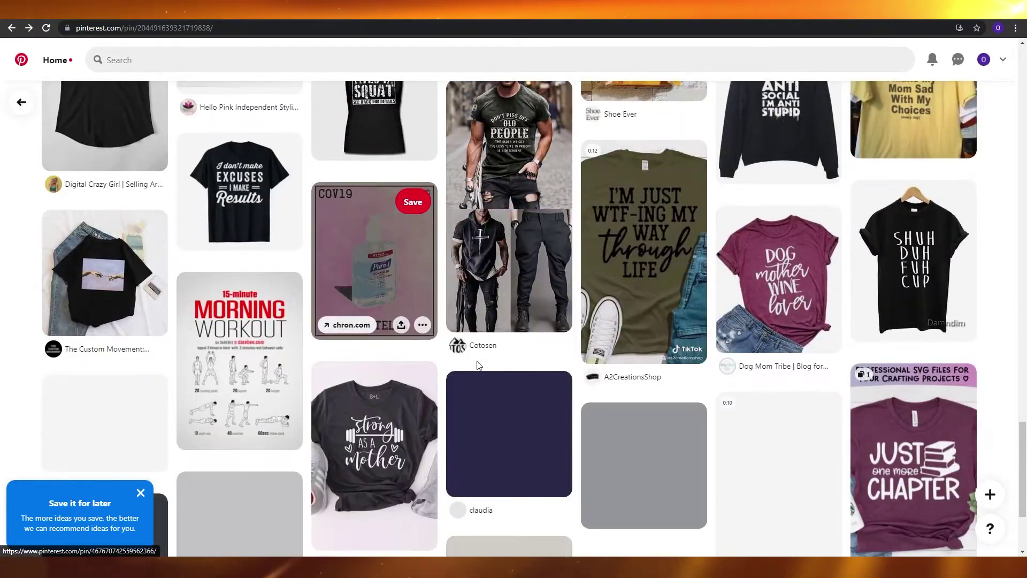
{"action": "scroll", "coordinate": [431, 321], "scroll_direction": "down", "scroll_amount": 2}
{"action": "scroll", "coordinate": [699, 343], "scroll_direction": "up", "scroll_amount": 15}
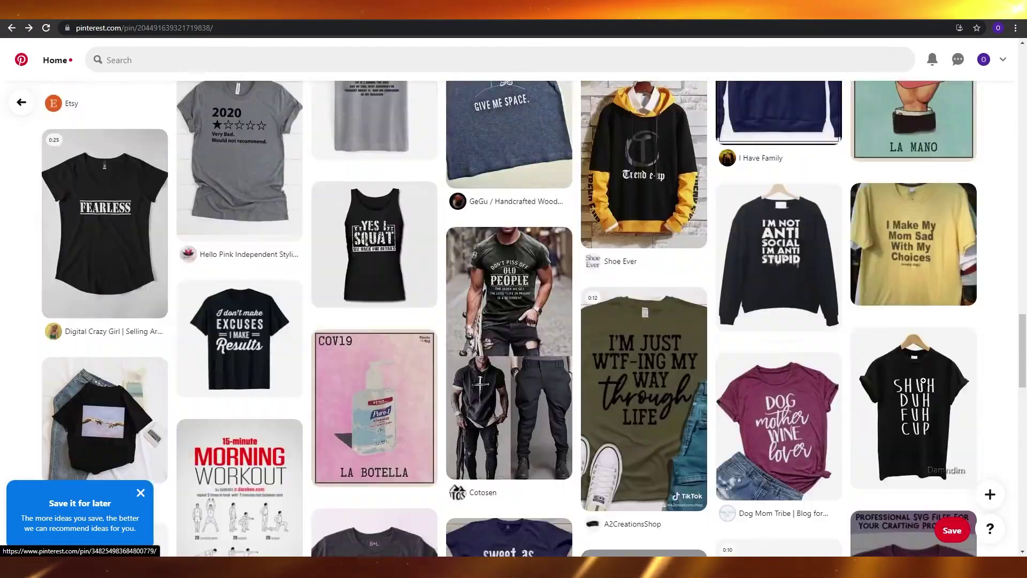
{"action": "scroll", "coordinate": [642, 342], "scroll_direction": "up", "scroll_amount": 10}
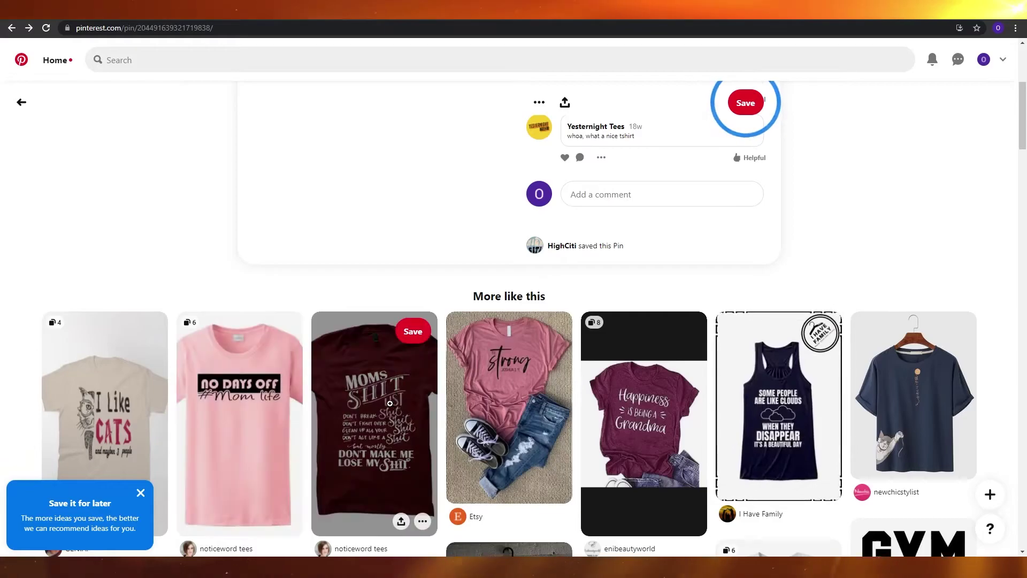
{"action": "scroll", "coordinate": [182, 385], "scroll_direction": "down", "scroll_amount": 3}
{"action": "scroll", "coordinate": [182, 385], "scroll_direction": "down", "scroll_amount": 4}
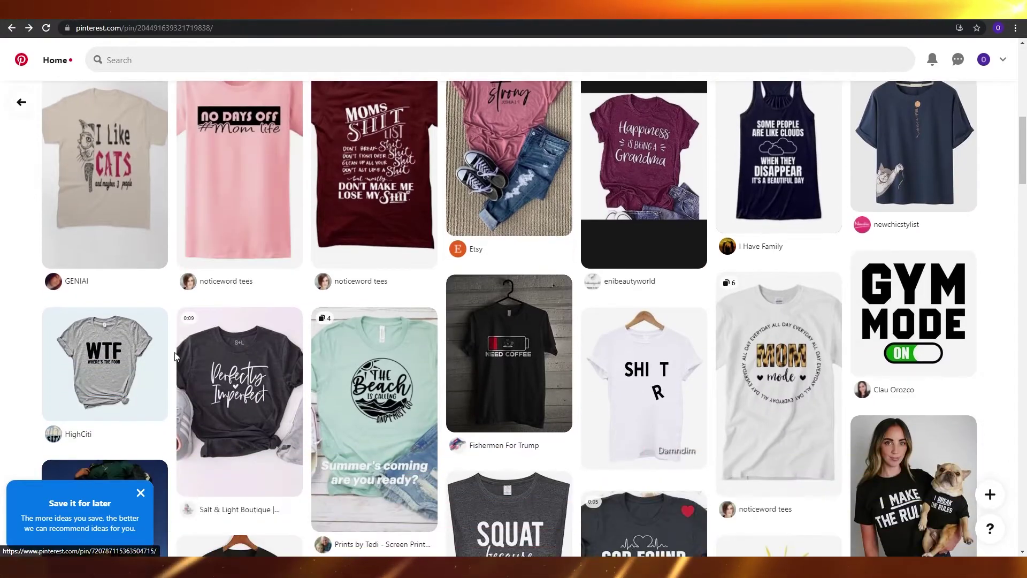
{"action": "scroll", "coordinate": [177, 356], "scroll_direction": "up", "scroll_amount": 2}
{"action": "scroll", "coordinate": [177, 356], "scroll_direction": "up", "scroll_amount": 2}
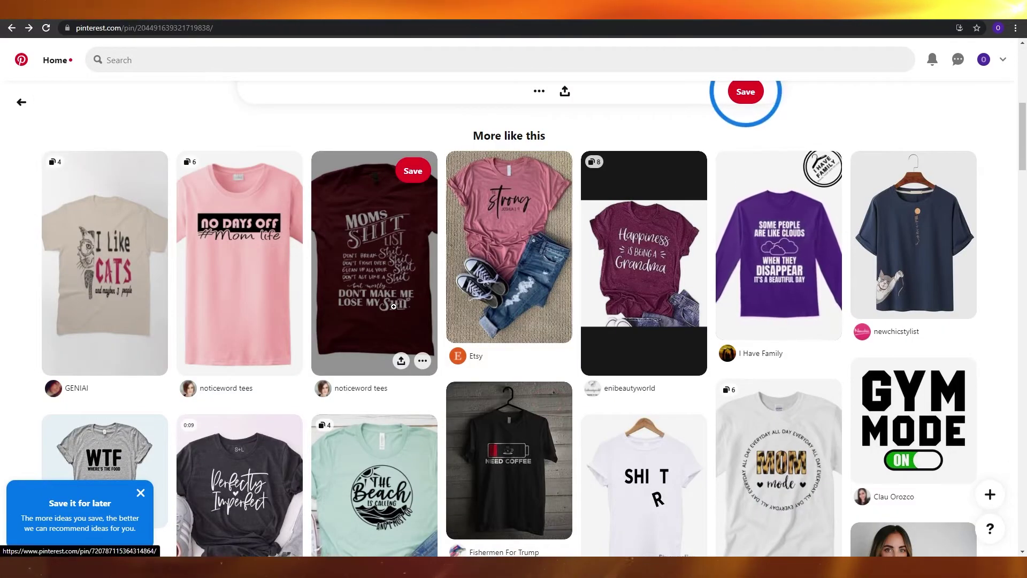
Step: Open the grey "WTF Where Is The Food" shirt pin and look over its similar designs
{"action": "scroll", "coordinate": [216, 306], "scroll_direction": "down", "scroll_amount": 2}
{"action": "left_click", "coordinate": [119, 360]}
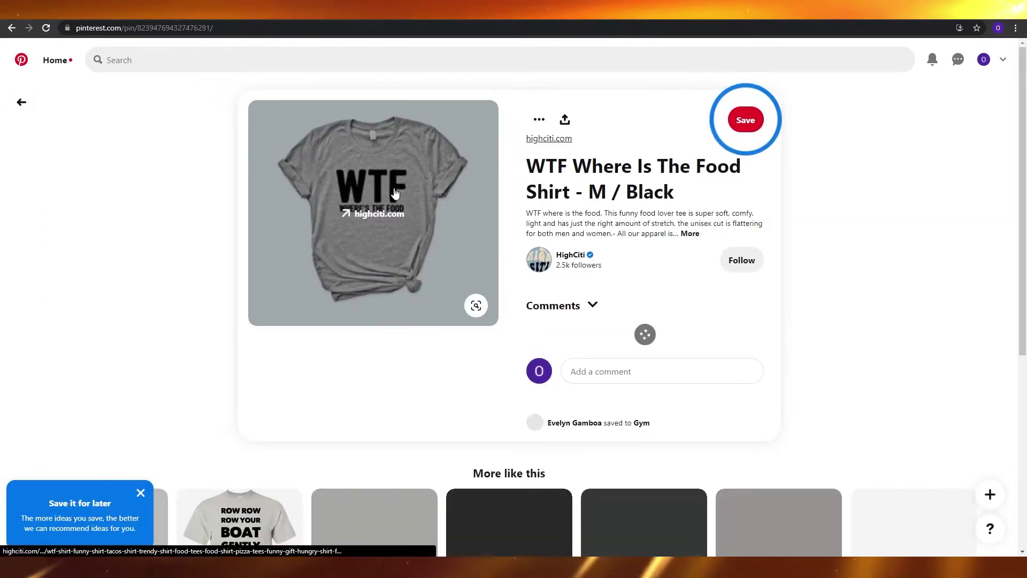
{"action": "scroll", "coordinate": [81, 221], "scroll_direction": "down", "scroll_amount": 4}
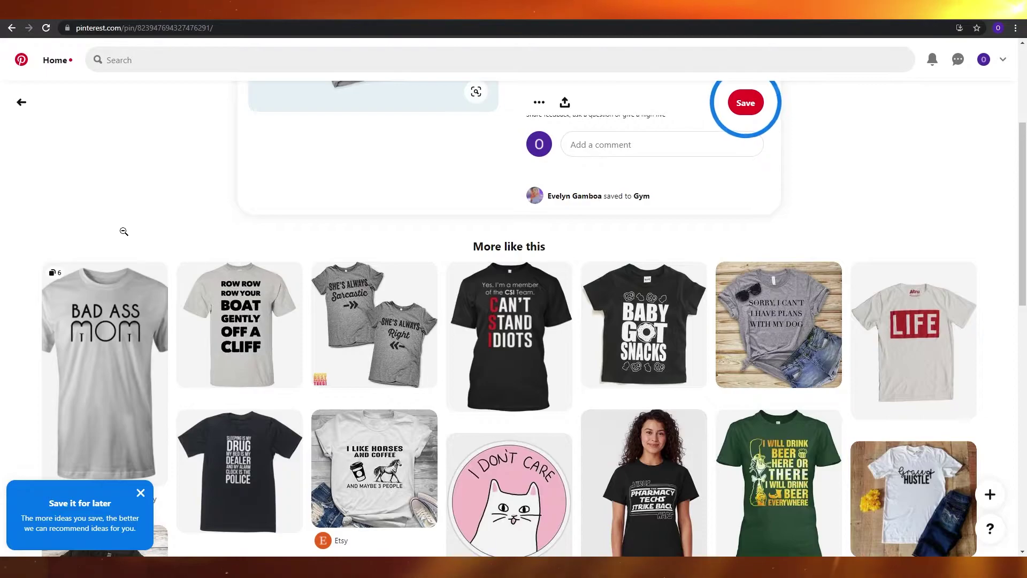
{"action": "scroll", "coordinate": [124, 231], "scroll_direction": "up", "scroll_amount": 4}
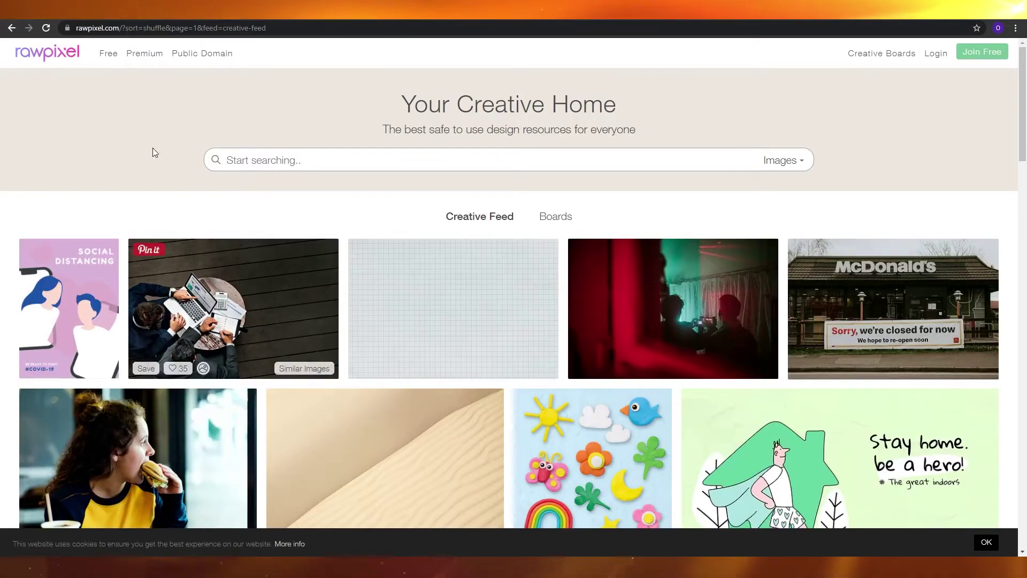
Step: Browse rawpixel's Public Domain collection, open the Julie de Graag board and return to the collection
{"action": "left_click", "coordinate": [188, 55]}
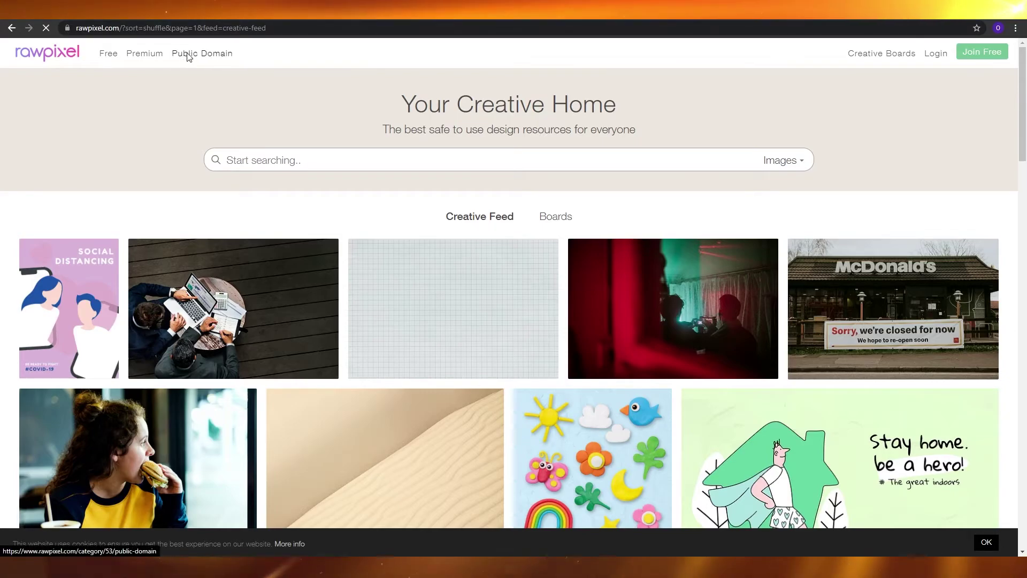
{"action": "scroll", "coordinate": [133, 361], "scroll_direction": "down", "scroll_amount": 10}
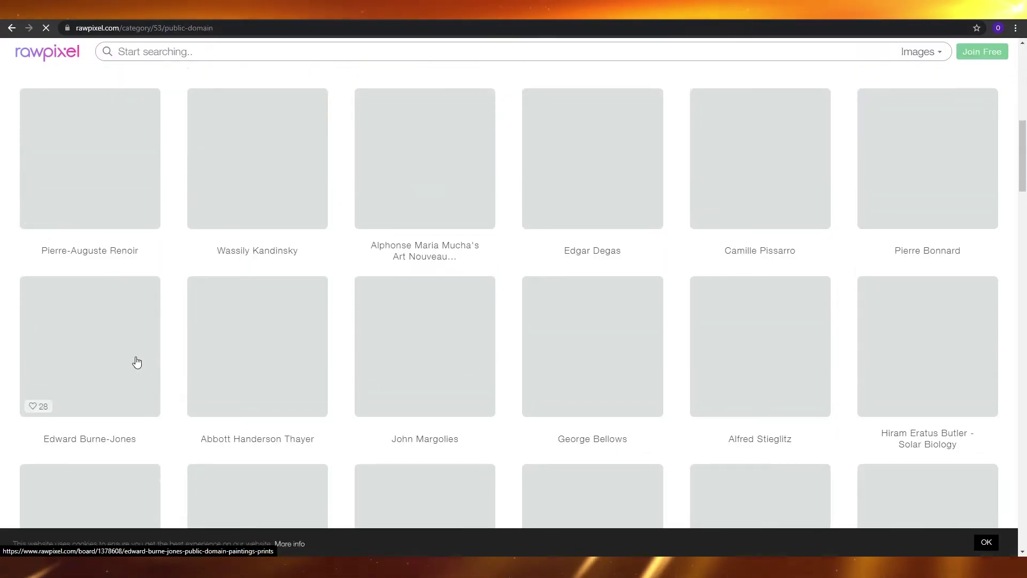
{"action": "scroll", "coordinate": [137, 362], "scroll_direction": "down", "scroll_amount": 10}
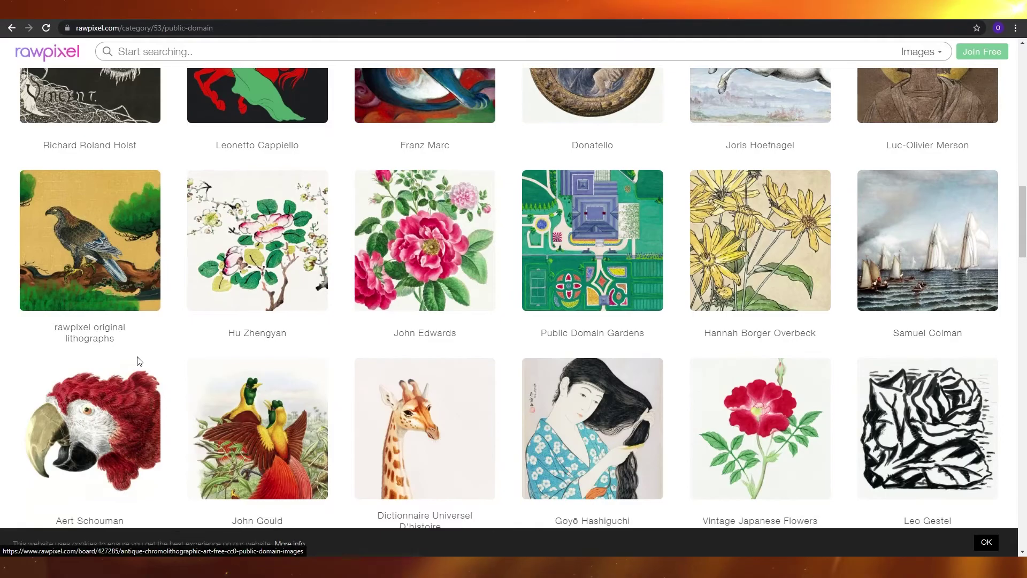
{"action": "scroll", "coordinate": [138, 362], "scroll_direction": "down", "scroll_amount": 10}
{"action": "left_click", "coordinate": [416, 452]}
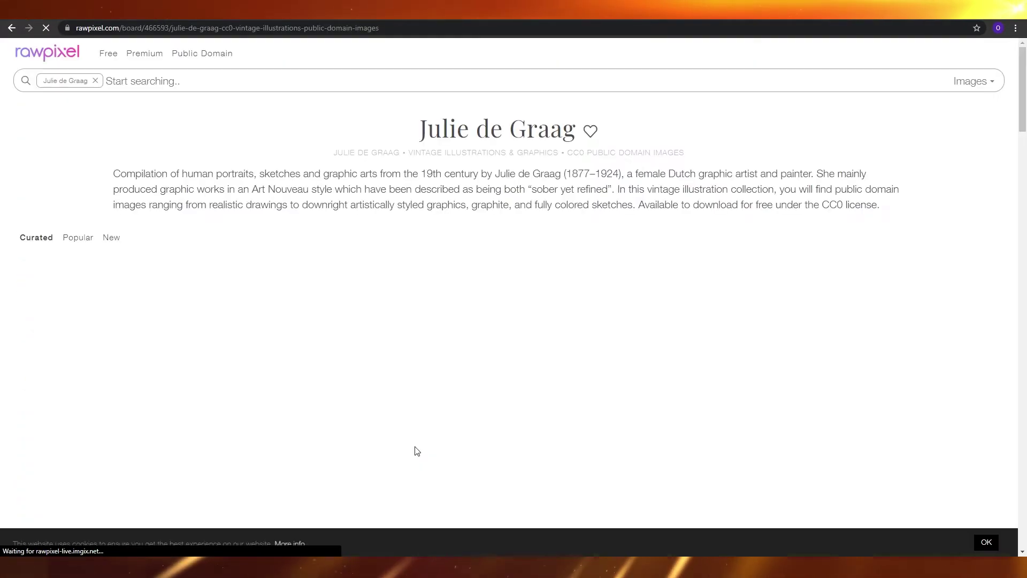
{"action": "key", "text": "alt+Left"}
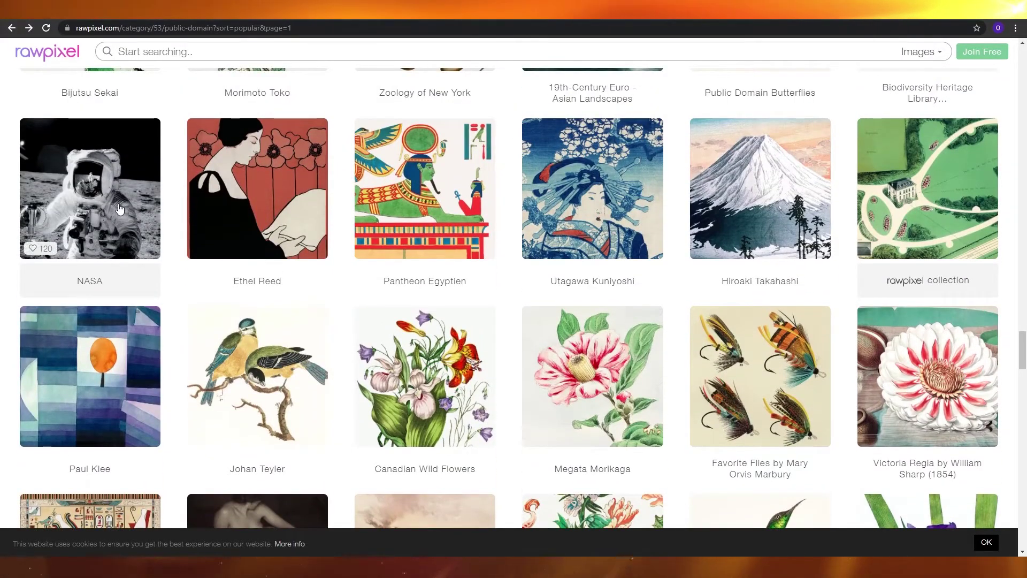
Step: Open the NASA category in the public domain collection and look over its image boards
{"action": "left_click", "coordinate": [117, 212]}
{"action": "scroll", "coordinate": [453, 440], "scroll_direction": "down", "scroll_amount": 3}
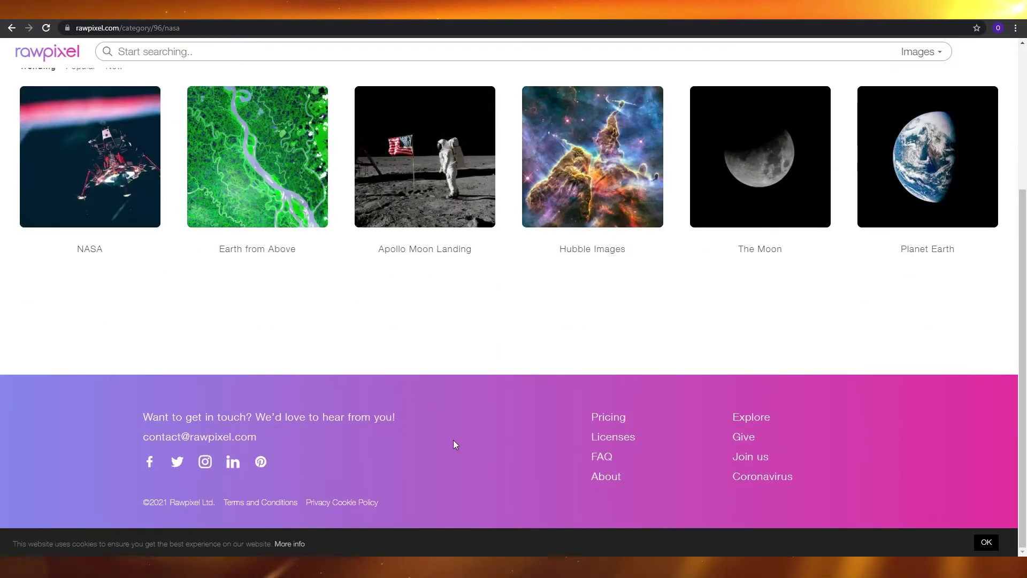
{"action": "scroll", "coordinate": [517, 357], "scroll_direction": "up", "scroll_amount": 2}
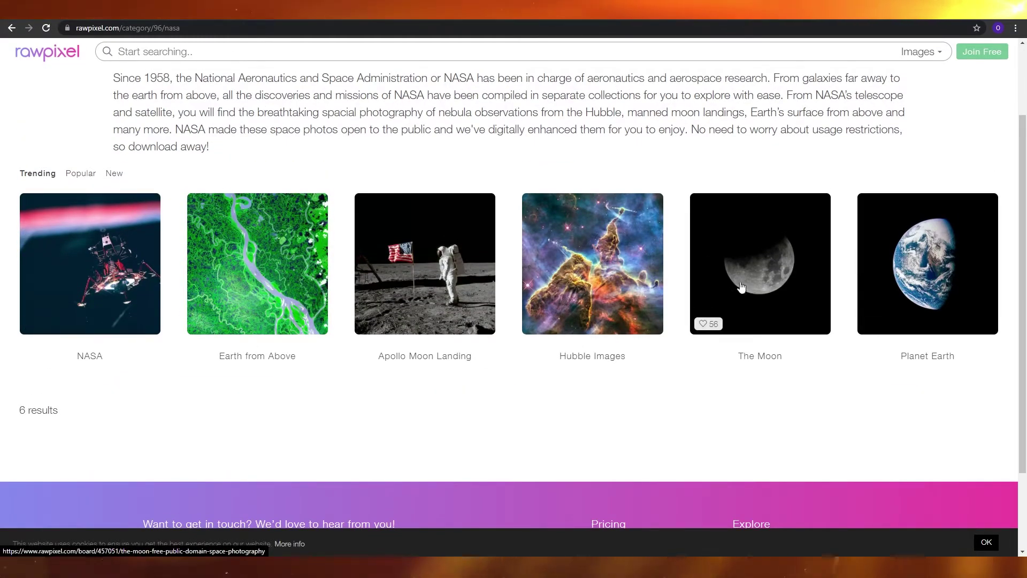
{"action": "key", "text": "alt+Left"}
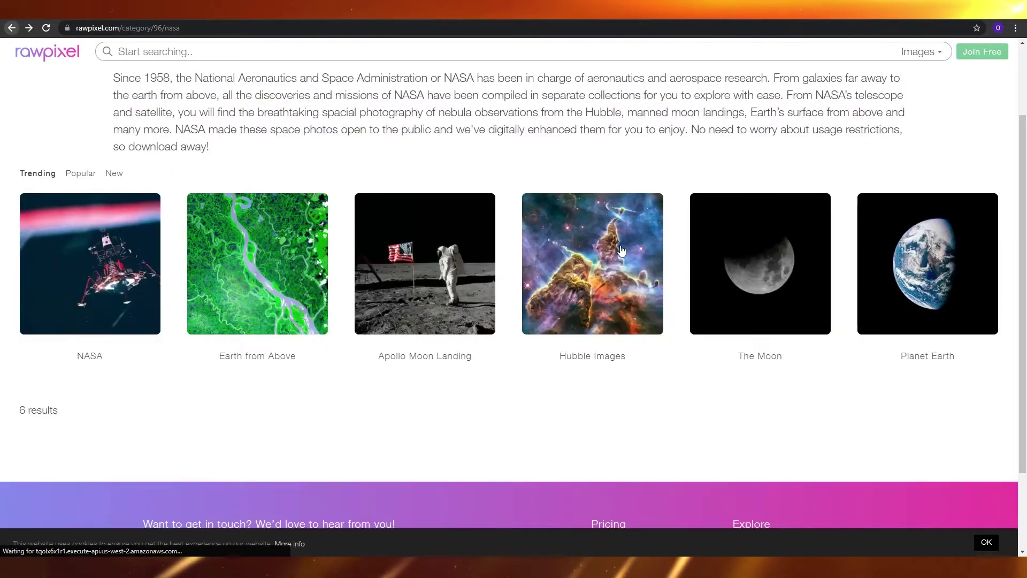
Step: Open the Planet Earth board and browse its free images
{"action": "left_click", "coordinate": [919, 287]}
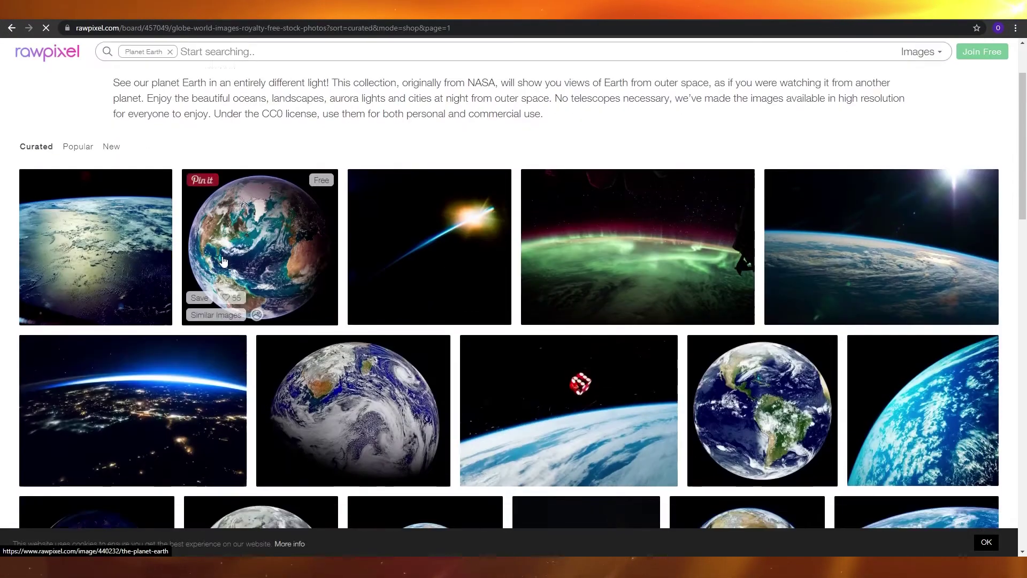
{"action": "scroll", "coordinate": [609, 316], "scroll_direction": "down", "scroll_amount": 3}
{"action": "scroll", "coordinate": [609, 317], "scroll_direction": "down", "scroll_amount": 1}
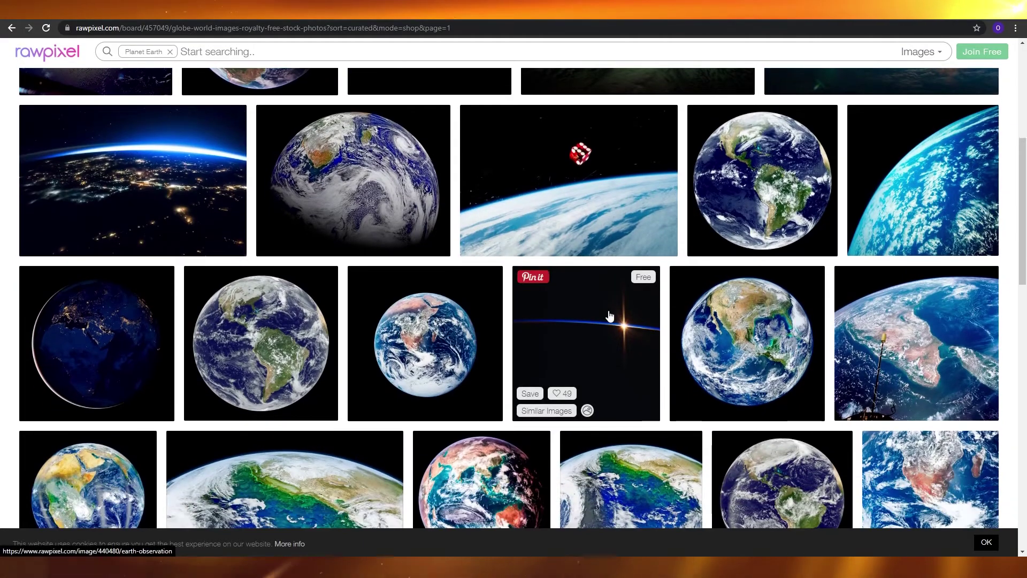
Step: Open the half-lit Earth image ending the Planet Earth board and sign up free with Google, skipping the Premium upgrade
{"action": "scroll", "coordinate": [594, 308], "scroll_direction": "down", "scroll_amount": 1}
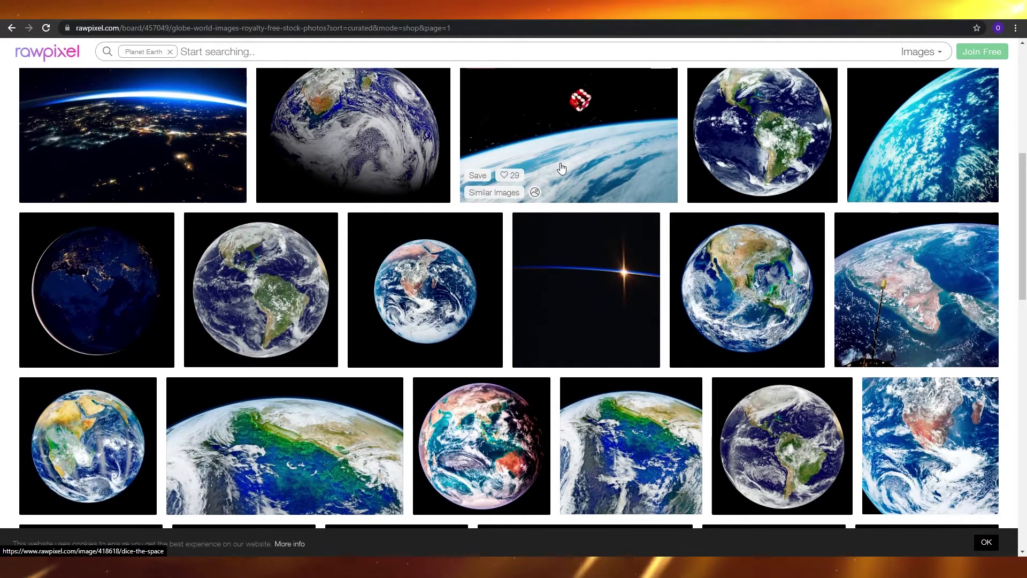
{"action": "scroll", "coordinate": [236, 172], "scroll_direction": "down", "scroll_amount": 10}
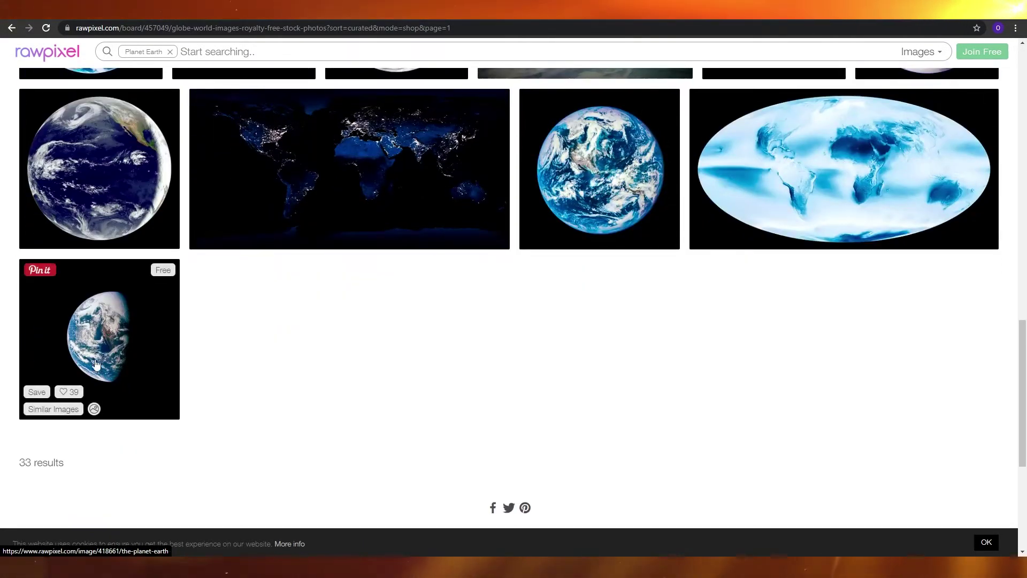
{"action": "left_click", "coordinate": [96, 364]}
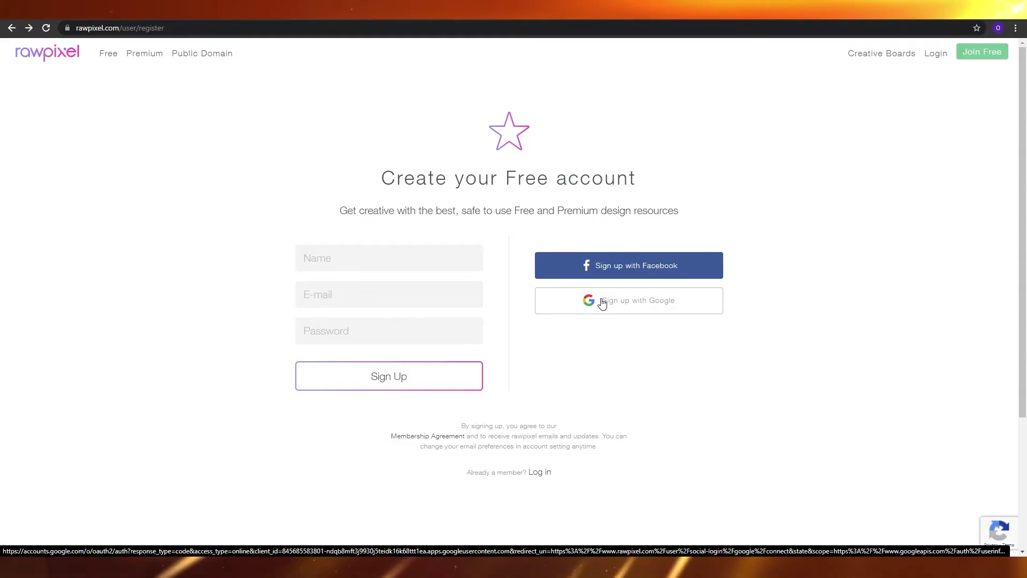
{"action": "left_click", "coordinate": [602, 302]}
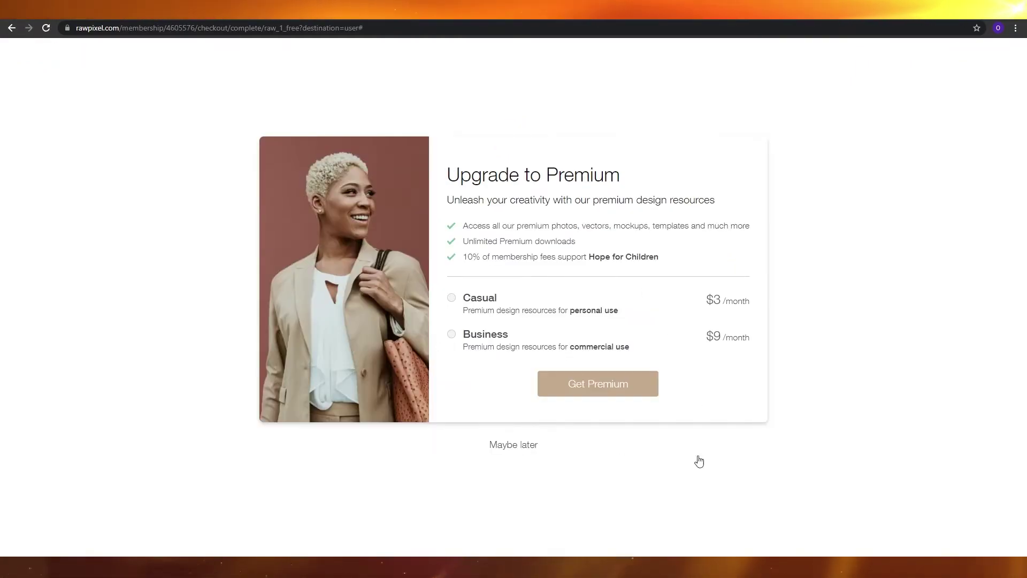
{"action": "left_click", "coordinate": [502, 446]}
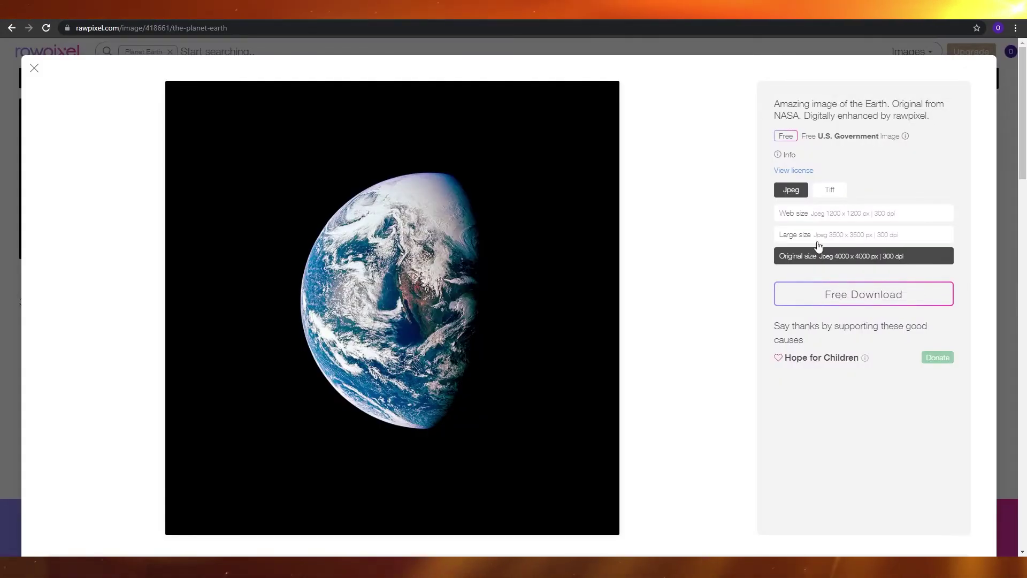
Step: Download the half-lit Earth image as an original-size JPEG and upload it as the primary photo of the new Etsy listing
{"action": "left_click", "coordinate": [897, 303]}
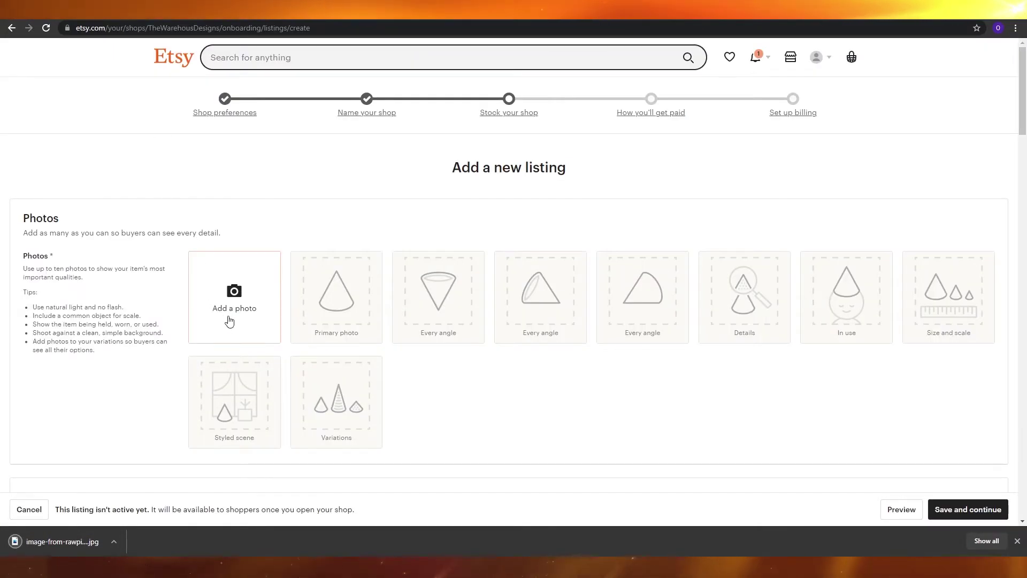
{"action": "left_click", "coordinate": [231, 309]}
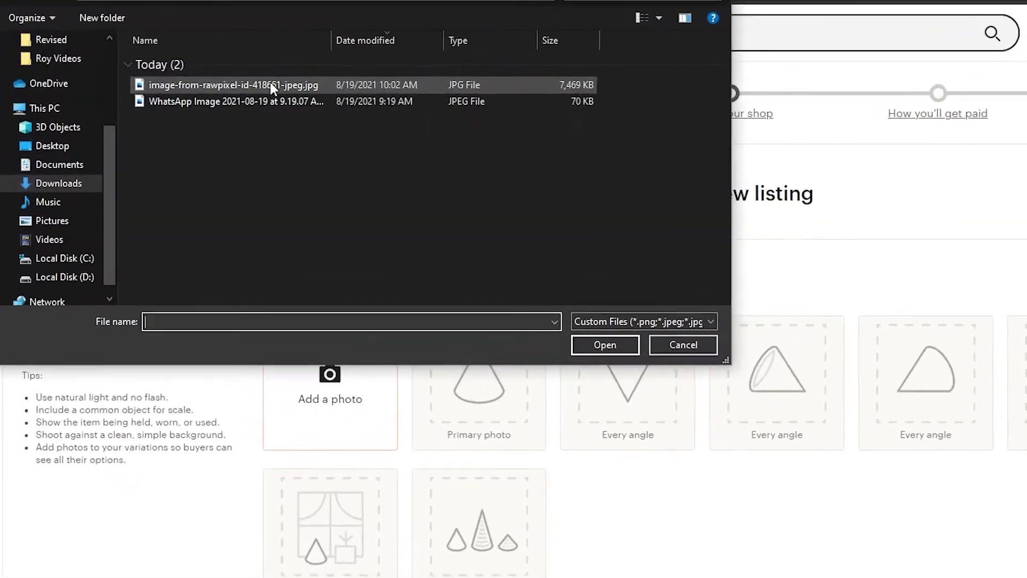
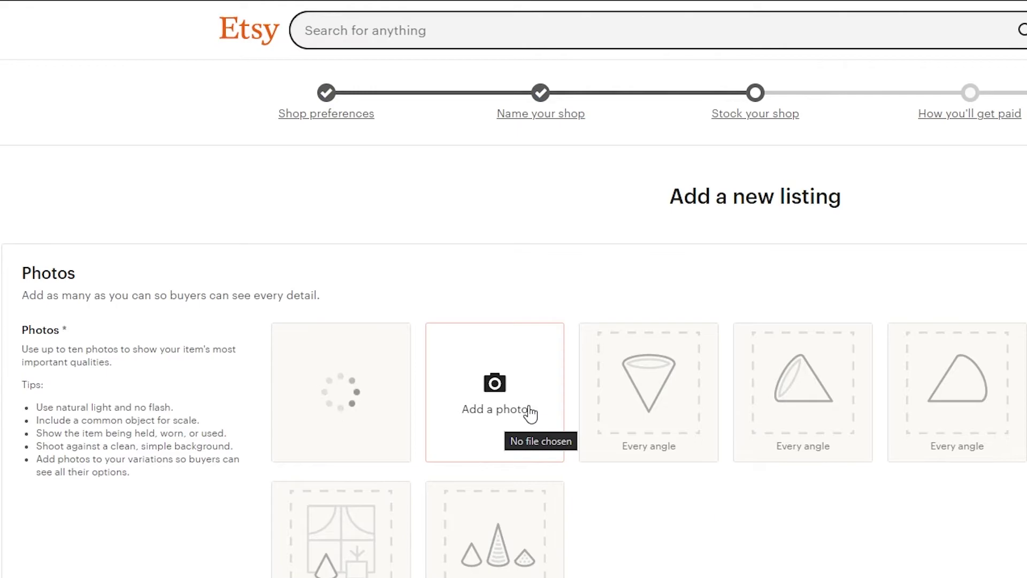
{"action": "scroll", "coordinate": [530, 409], "scroll_direction": "down", "scroll_amount": 4}
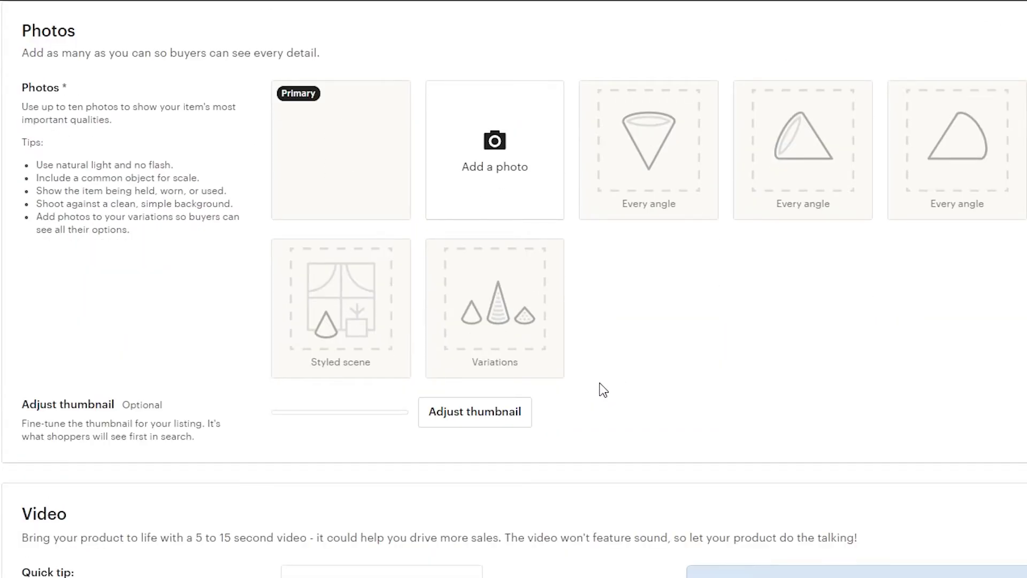
{"action": "scroll", "coordinate": [557, 456], "scroll_direction": "down", "scroll_amount": 3}
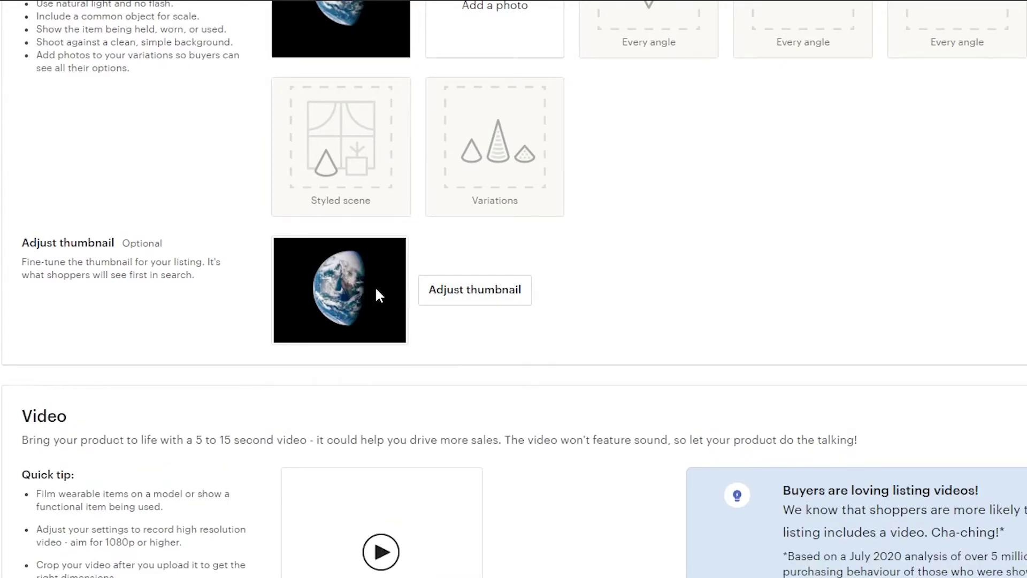
{"action": "scroll", "coordinate": [339, 499], "scroll_direction": "up", "scroll_amount": 6}
Step: In the listing details, state that "I did" make the item, that it is "A finished product" and was made in 2020 - 2021
{"action": "scroll", "coordinate": [339, 498], "scroll_direction": "down", "scroll_amount": 17}
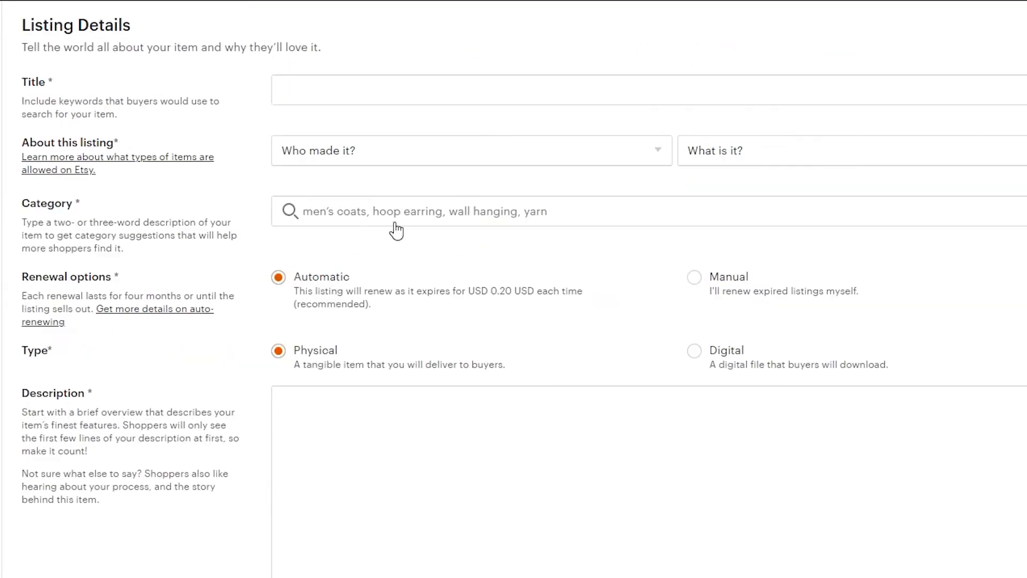
{"action": "scroll", "coordinate": [807, 277], "scroll_direction": "down", "scroll_amount": 15}
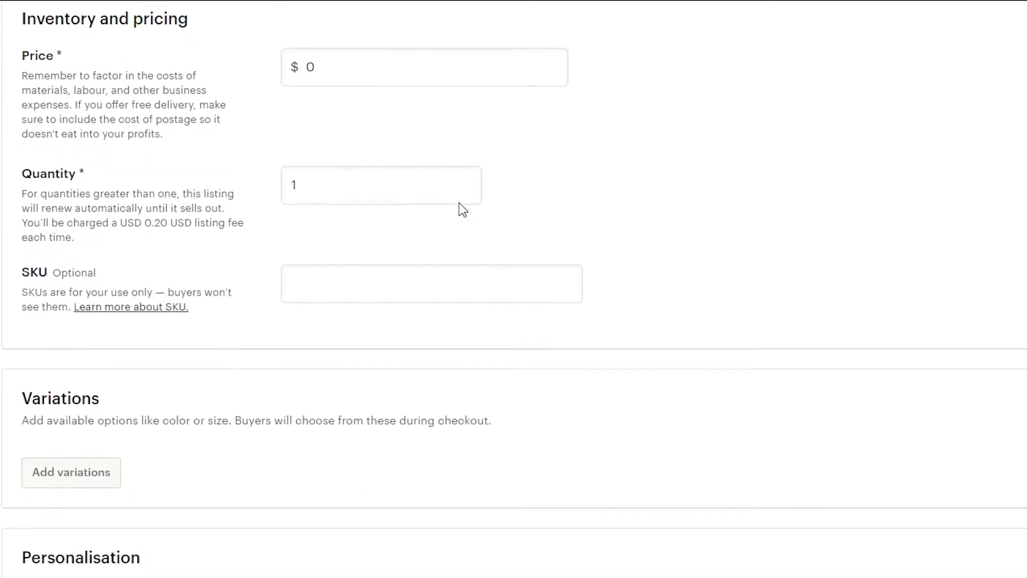
{"action": "scroll", "coordinate": [463, 209], "scroll_direction": "up", "scroll_amount": 15}
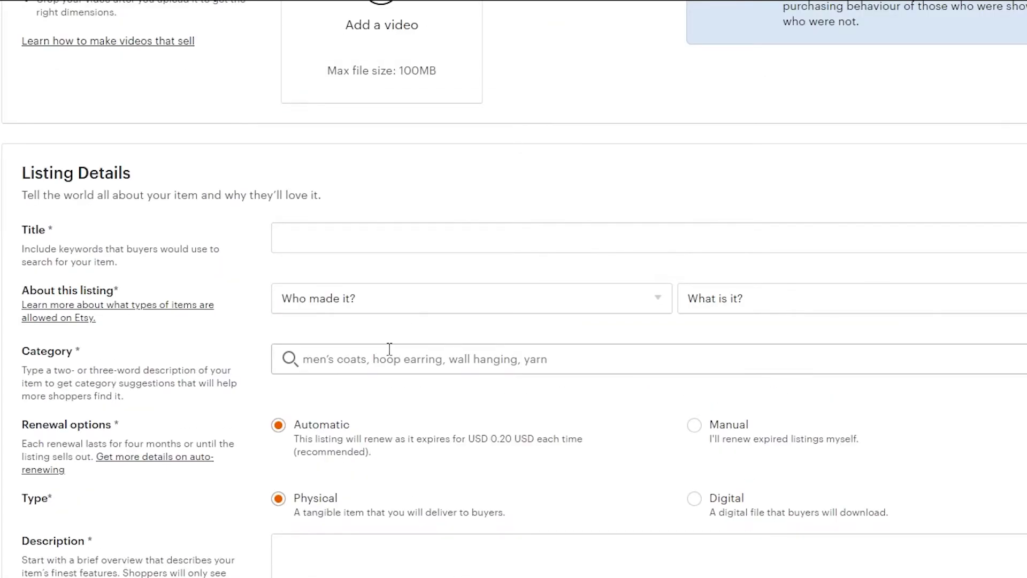
{"action": "left_click", "coordinate": [471, 298]}
{"action": "left_click", "coordinate": [429, 331]}
{"action": "left_click", "coordinate": [781, 298]}
{"action": "left_click", "coordinate": [800, 347]}
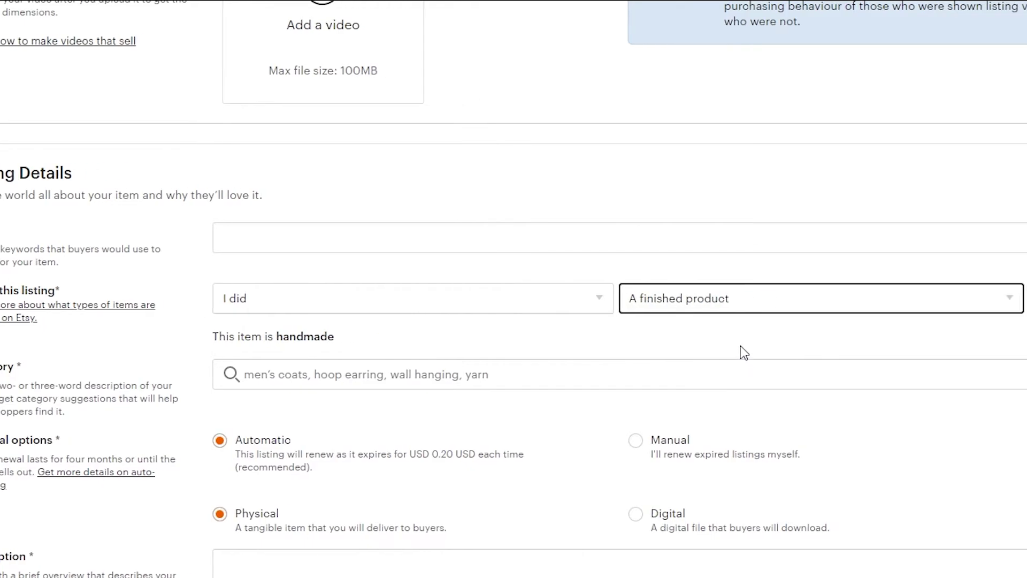
{"action": "left_click", "coordinate": [803, 311]}
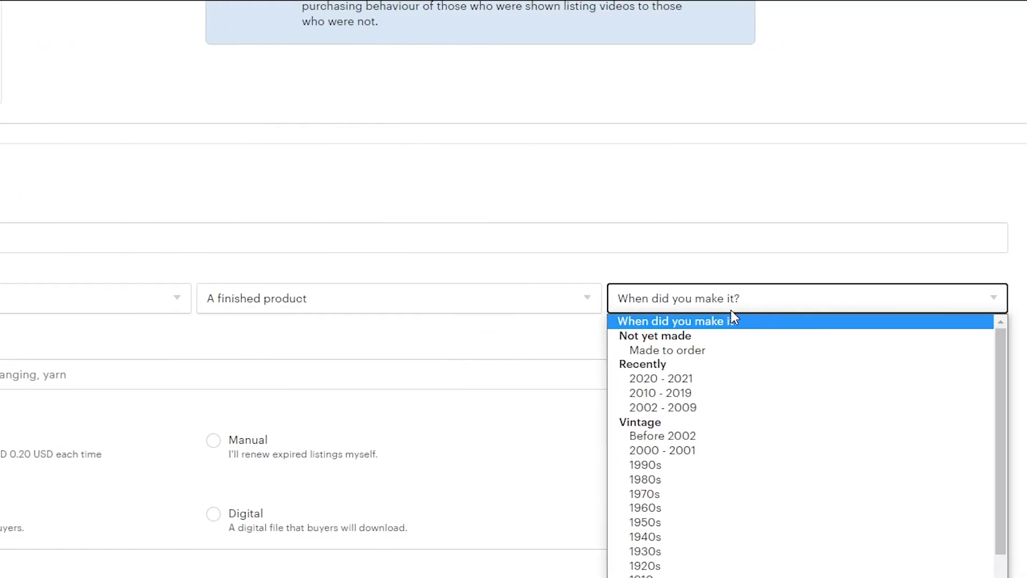
{"action": "left_click", "coordinate": [705, 384]}
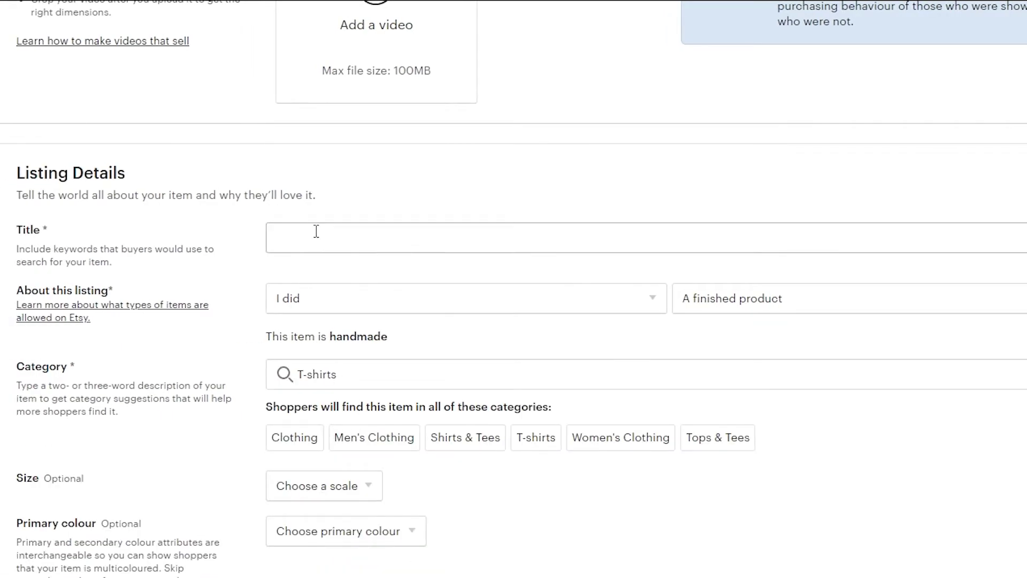
Step: Look over the listing's title field, its uploaded Earth photo, the empty photo slots and the thumbnail preview
{"action": "left_click", "coordinate": [316, 231]}
{"action": "scroll", "coordinate": [314, 233], "scroll_direction": "down", "scroll_amount": 3}
{"action": "scroll", "coordinate": [315, 236], "scroll_direction": "up", "scroll_amount": 10}
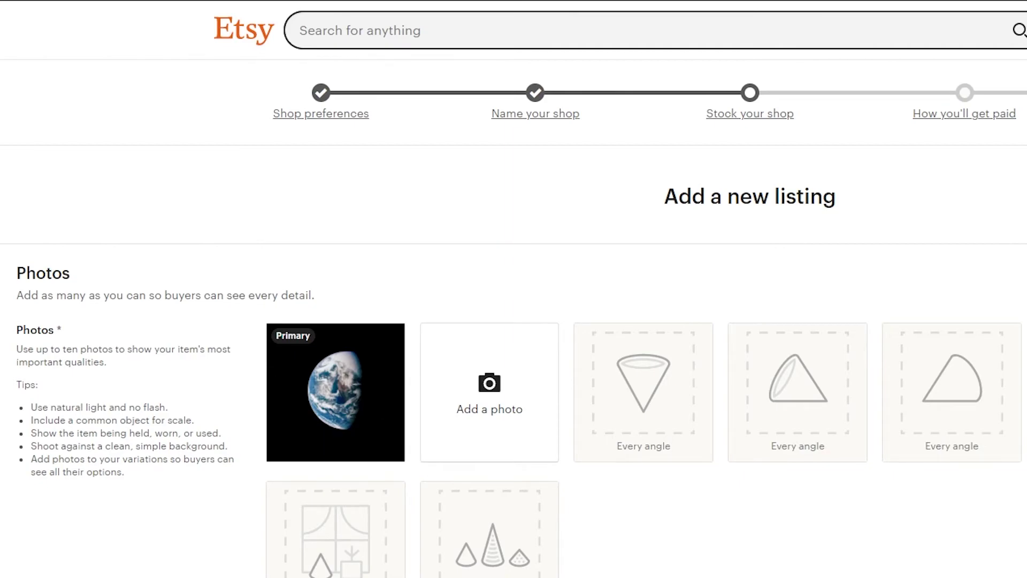
{"action": "mouse_move", "coordinate": [362, 439]}
{"action": "mouse_move", "coordinate": [267, 398]}
{"action": "mouse_move", "coordinate": [352, 395]}
{"action": "scroll", "coordinate": [445, 546], "scroll_direction": "down", "scroll_amount": 2}
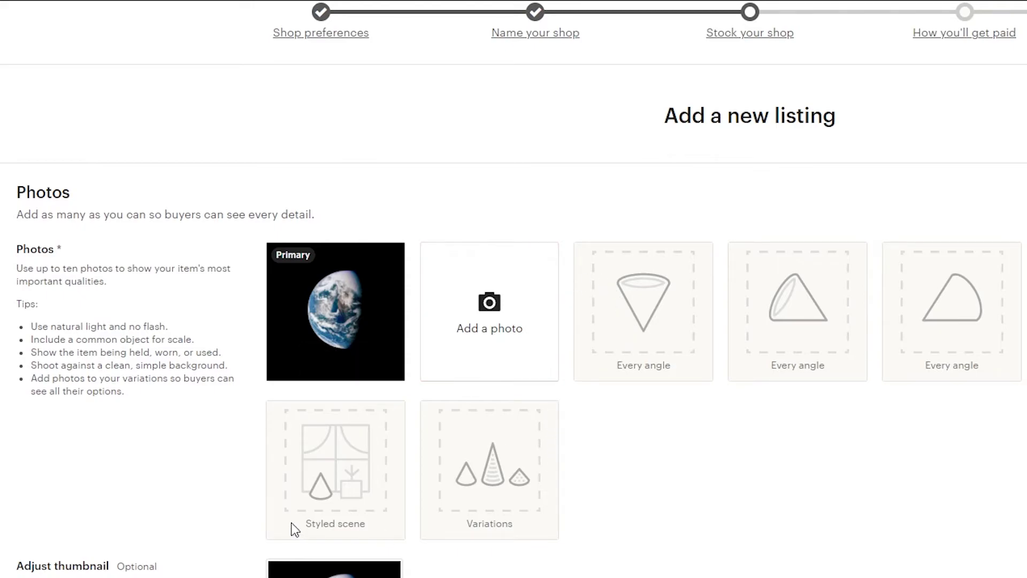
{"action": "scroll", "coordinate": [563, 480], "scroll_direction": "down", "scroll_amount": 10}
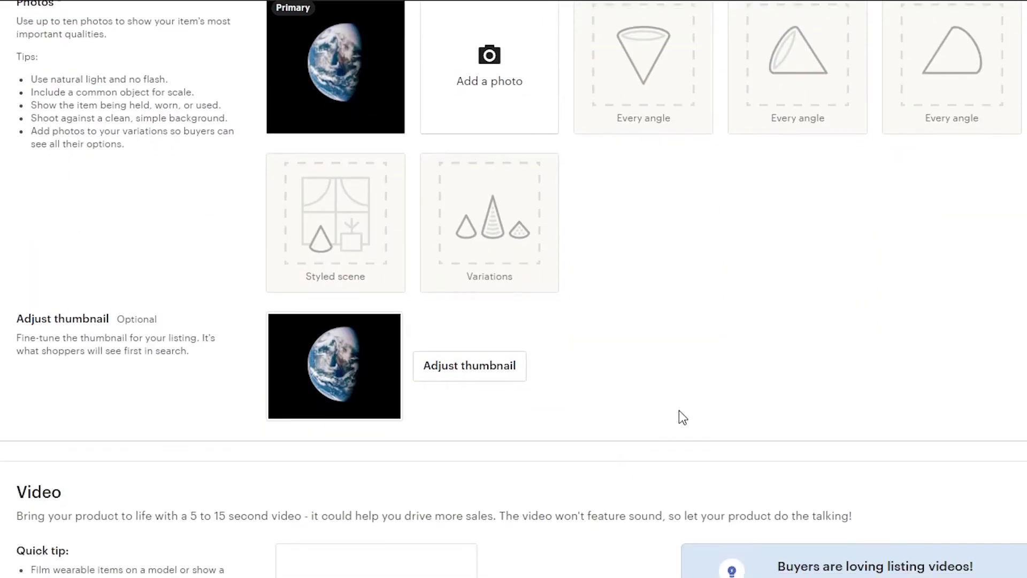
{"action": "scroll", "coordinate": [769, 379], "scroll_direction": "up", "scroll_amount": 9}
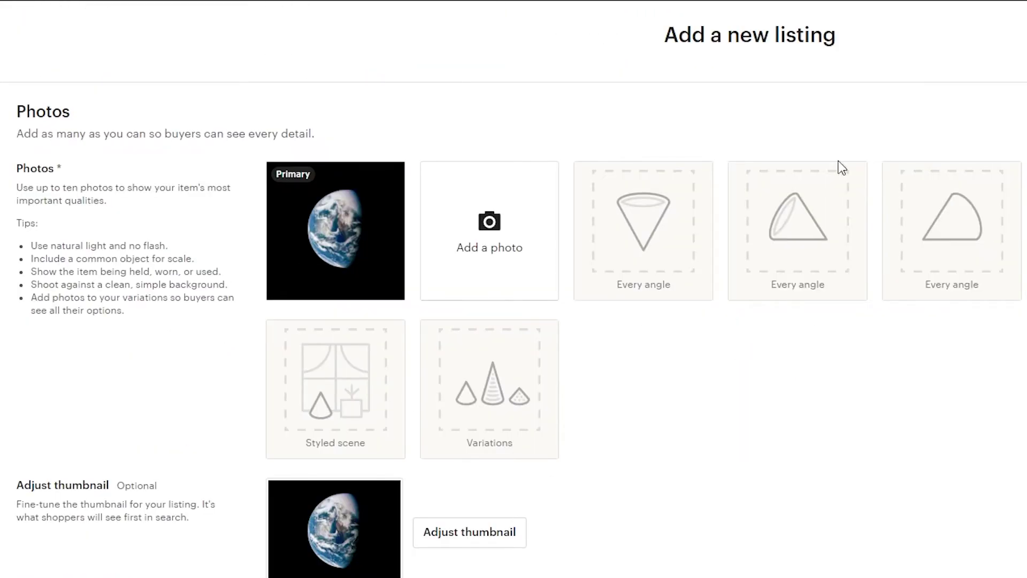
{"action": "scroll", "coordinate": [415, 401], "scroll_direction": "down", "scroll_amount": 11}
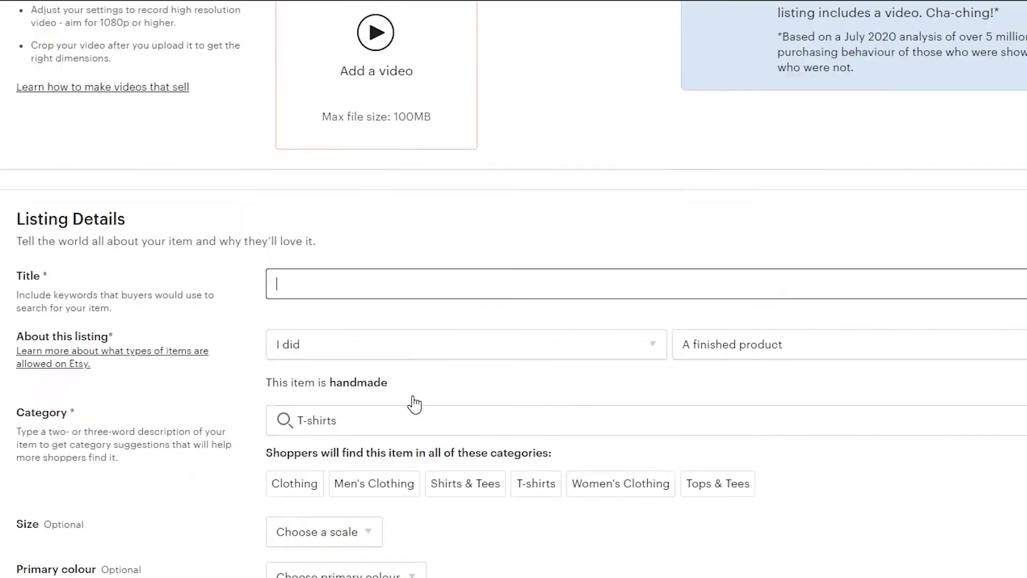
Step: Review the T-shirt attributes, description, tags and materials, as well as the listing's inventory, pricing and variations sections
{"action": "scroll", "coordinate": [413, 394], "scroll_direction": "down", "scroll_amount": 6}
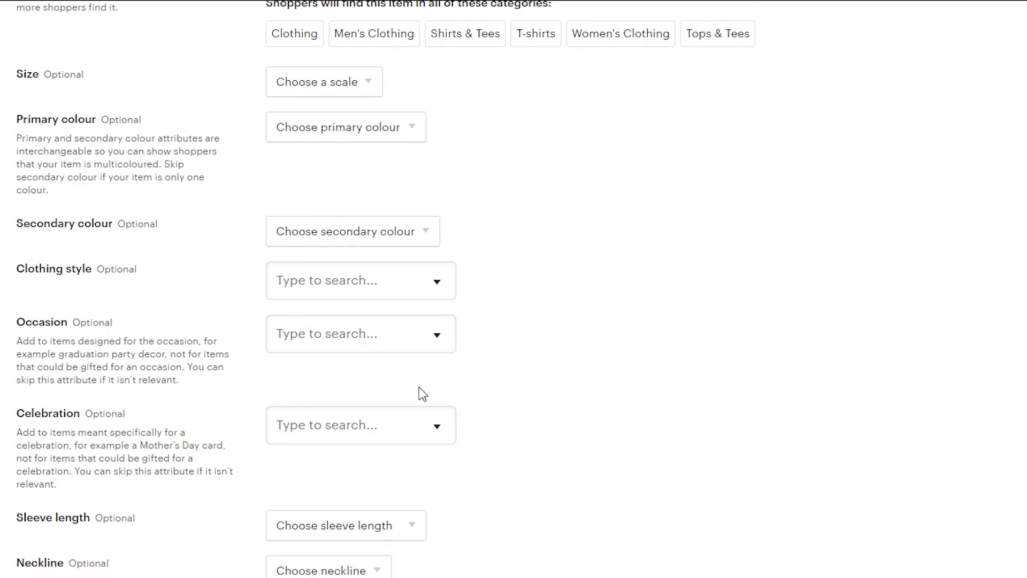
{"action": "scroll", "coordinate": [422, 374], "scroll_direction": "up", "scroll_amount": 6}
{"action": "scroll", "coordinate": [436, 345], "scroll_direction": "down", "scroll_amount": 5}
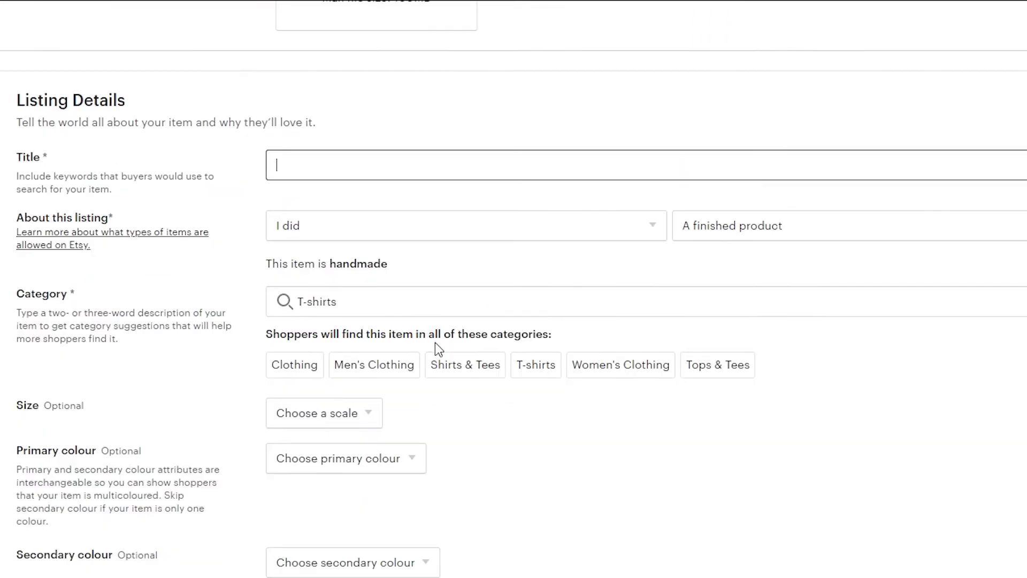
{"action": "scroll", "coordinate": [437, 343], "scroll_direction": "down", "scroll_amount": 4}
{"action": "scroll", "coordinate": [439, 341], "scroll_direction": "down", "scroll_amount": 12}
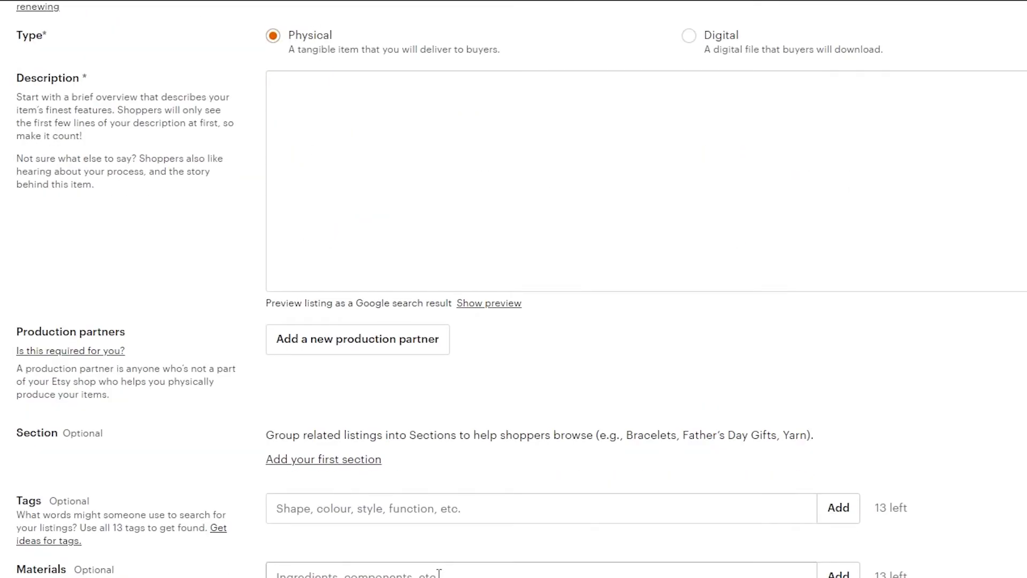
{"action": "scroll", "coordinate": [439, 574], "scroll_direction": "down", "scroll_amount": 3}
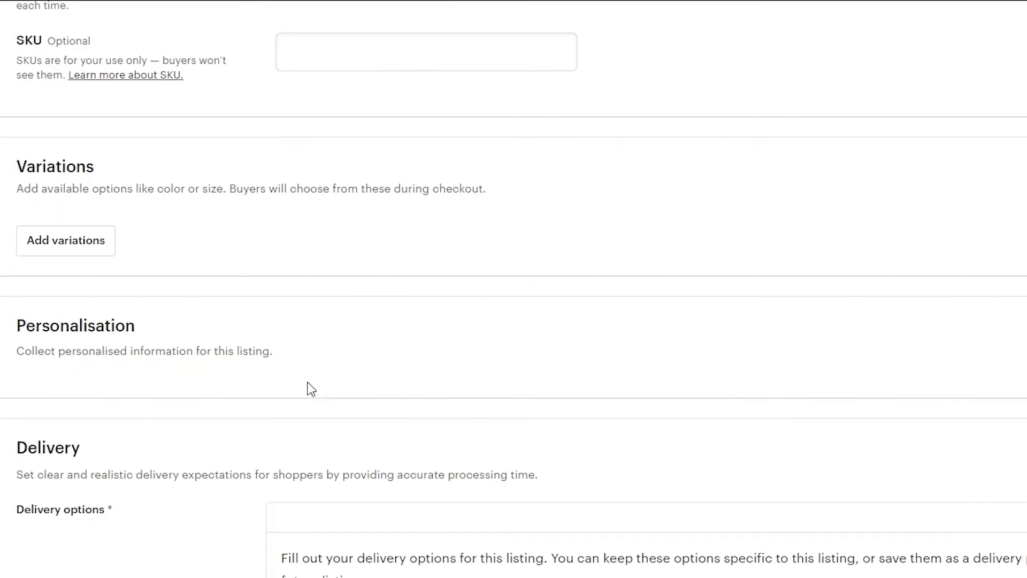
{"action": "scroll", "coordinate": [291, 390], "scroll_direction": "up", "scroll_amount": 5}
{"action": "scroll", "coordinate": [291, 378], "scroll_direction": "down", "scroll_amount": 5}
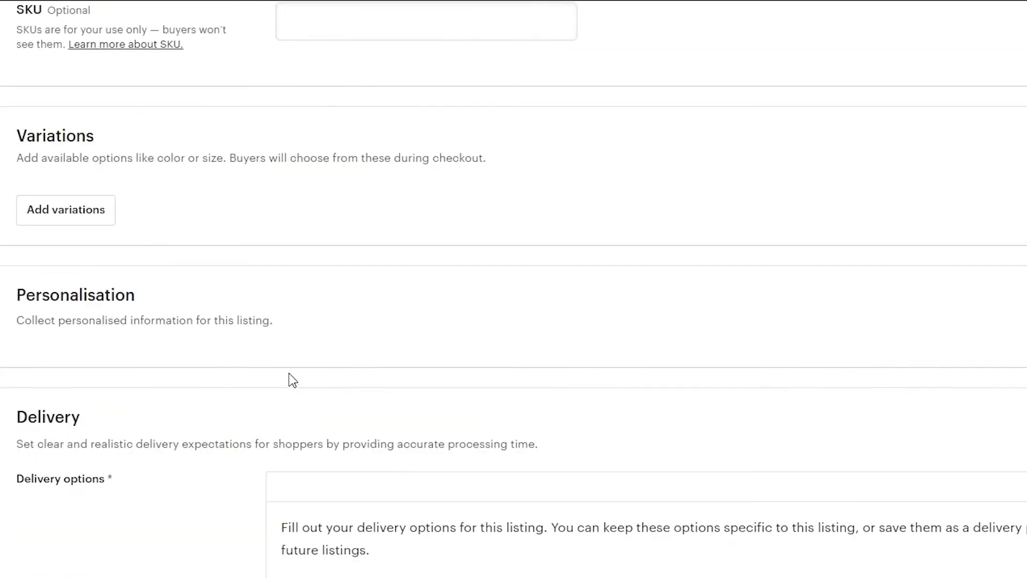
{"action": "scroll", "coordinate": [294, 373], "scroll_direction": "up", "scroll_amount": 10}
{"action": "scroll", "coordinate": [286, 326], "scroll_direction": "up", "scroll_amount": 4}
{"action": "scroll", "coordinate": [284, 326], "scroll_direction": "down", "scroll_amount": 15}
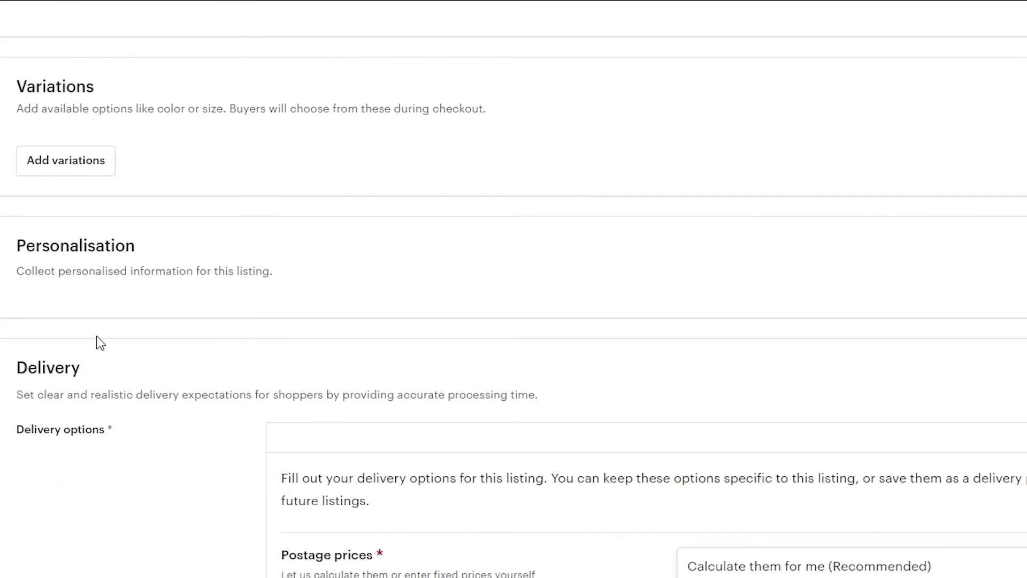
{"action": "scroll", "coordinate": [97, 321], "scroll_direction": "up", "scroll_amount": 15}
{"action": "scroll", "coordinate": [107, 342], "scroll_direction": "down", "scroll_amount": 4}
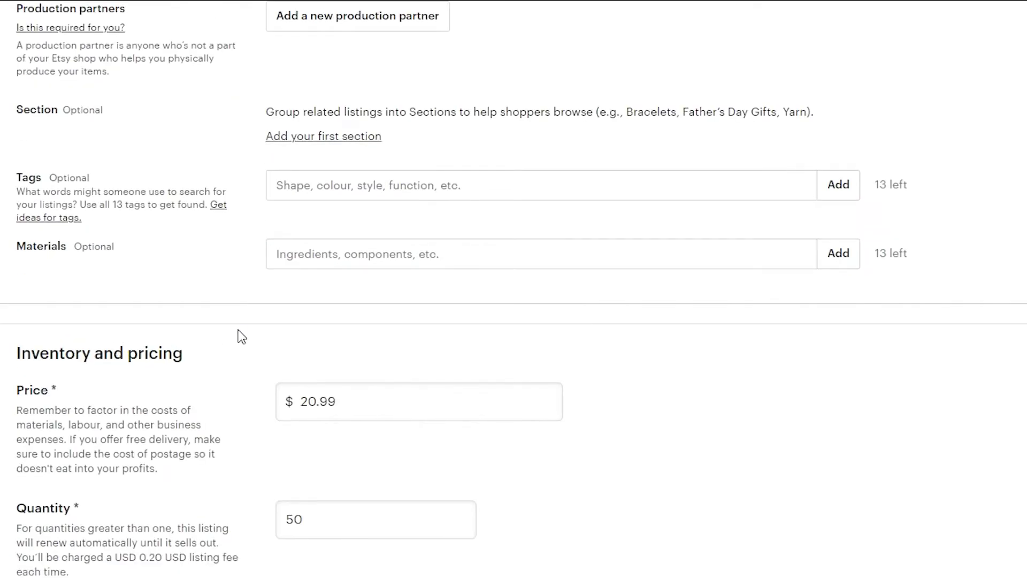
{"action": "scroll", "coordinate": [225, 346], "scroll_direction": "down", "scroll_amount": 3}
{"action": "scroll", "coordinate": [202, 353], "scroll_direction": "down", "scroll_amount": 1}
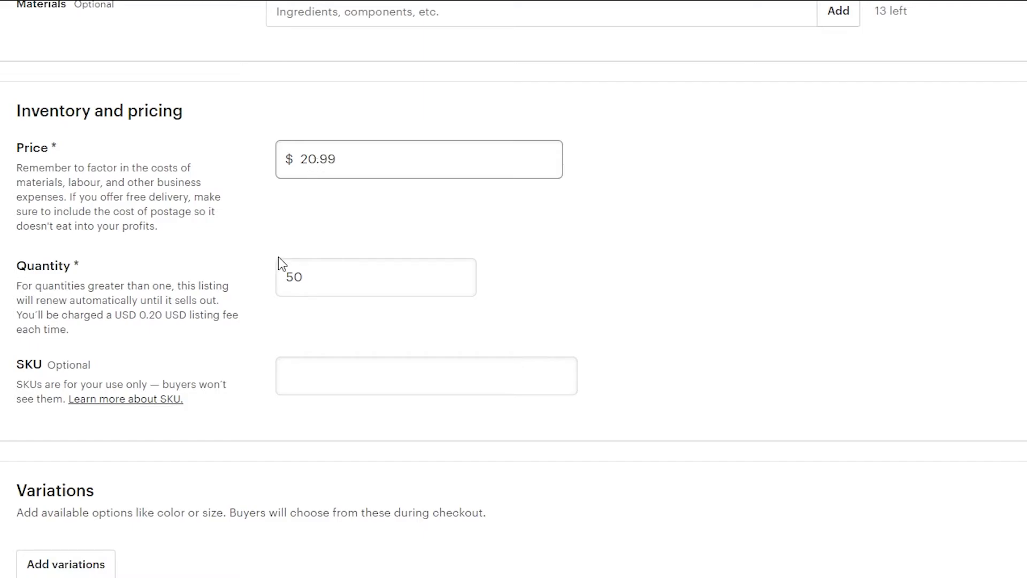
Step: Fill in the delivery options' origin post code with the saved address suggestion
{"action": "scroll", "coordinate": [321, 289], "scroll_direction": "down", "scroll_amount": 6}
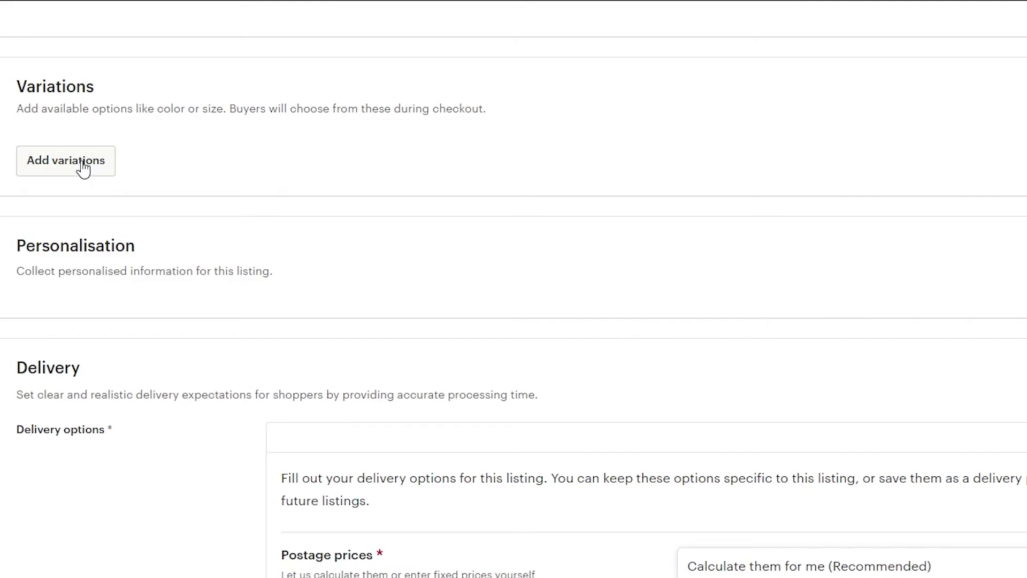
{"action": "scroll", "coordinate": [614, 271], "scroll_direction": "down", "scroll_amount": 6}
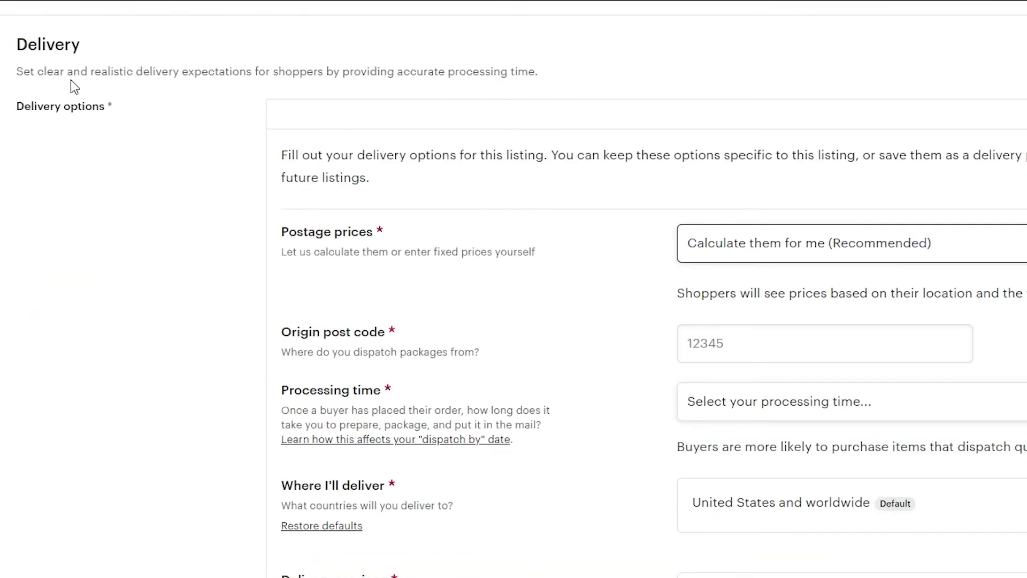
{"action": "scroll", "coordinate": [386, 165], "scroll_direction": "down", "scroll_amount": 2}
{"action": "scroll", "coordinate": [678, 305], "scroll_direction": "down", "scroll_amount": 7}
{"action": "scroll", "coordinate": [678, 305], "scroll_direction": "up", "scroll_amount": 2}
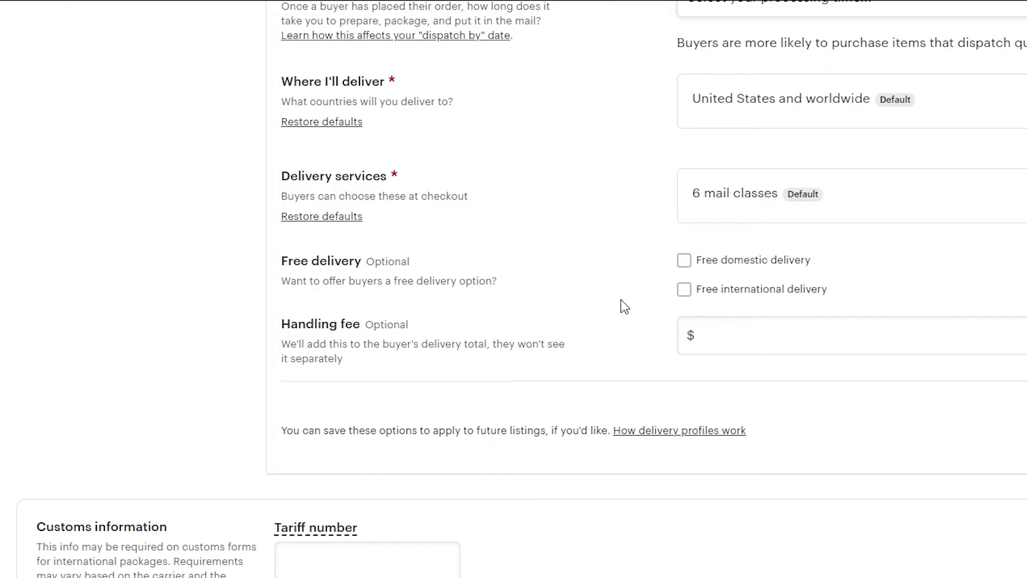
{"action": "scroll", "coordinate": [619, 299], "scroll_direction": "up", "scroll_amount": 2}
{"action": "scroll", "coordinate": [617, 285], "scroll_direction": "up", "scroll_amount": 5}
{"action": "left_click", "coordinate": [688, 262]}
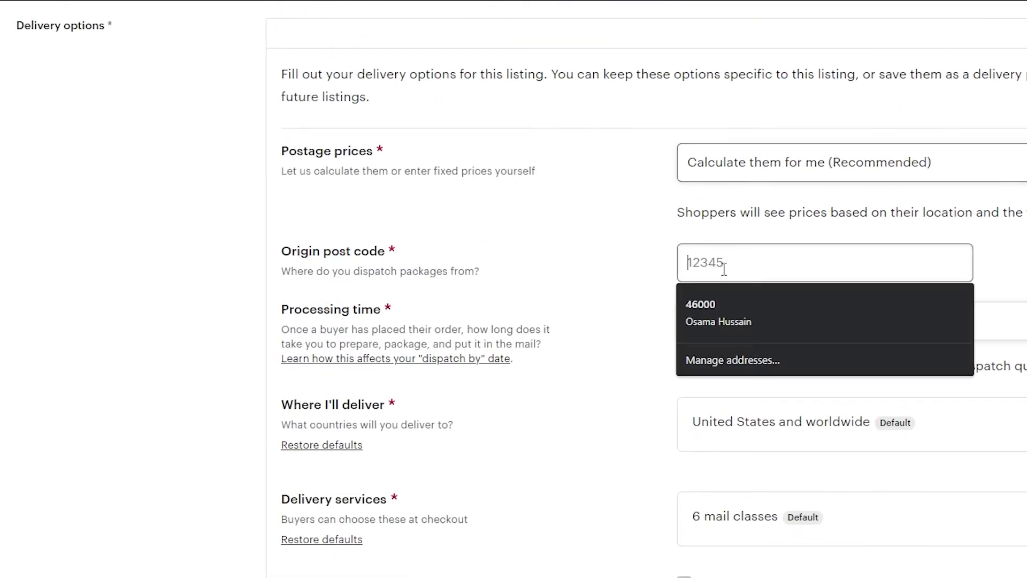
{"action": "left_click", "coordinate": [723, 314]}
Step: Choose "Calculate them for me (Recommended)" for the listing's postage prices
{"action": "scroll", "coordinate": [587, 255], "scroll_direction": "up", "scroll_amount": 1}
{"action": "scroll", "coordinate": [586, 255], "scroll_direction": "up", "scroll_amount": 2}
{"action": "left_click", "coordinate": [752, 341]}
{"action": "left_click", "coordinate": [753, 355]}
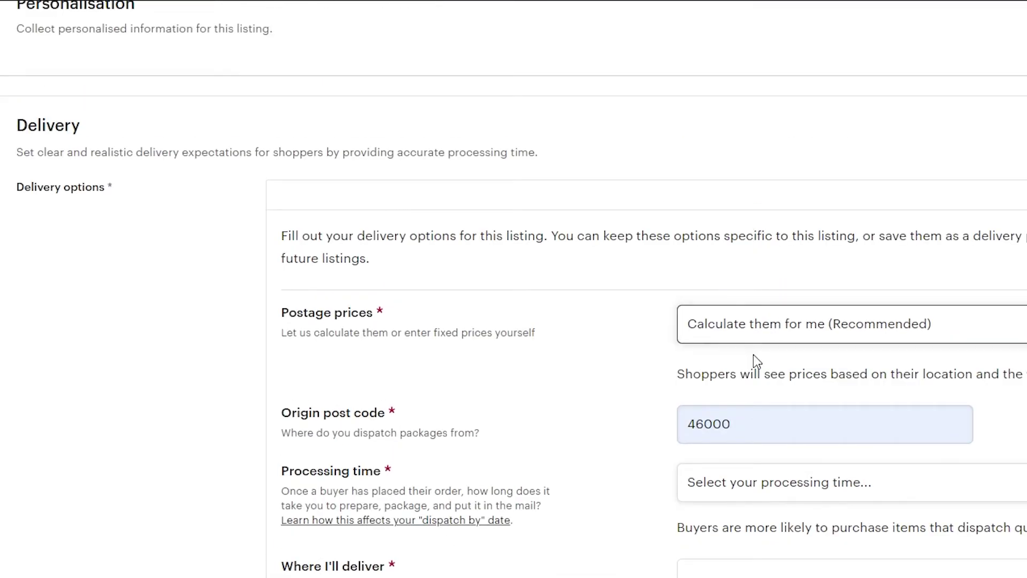
{"action": "scroll", "coordinate": [575, 352], "scroll_direction": "down", "scroll_amount": 2}
{"action": "scroll", "coordinate": [575, 352], "scroll_direction": "down", "scroll_amount": 1}
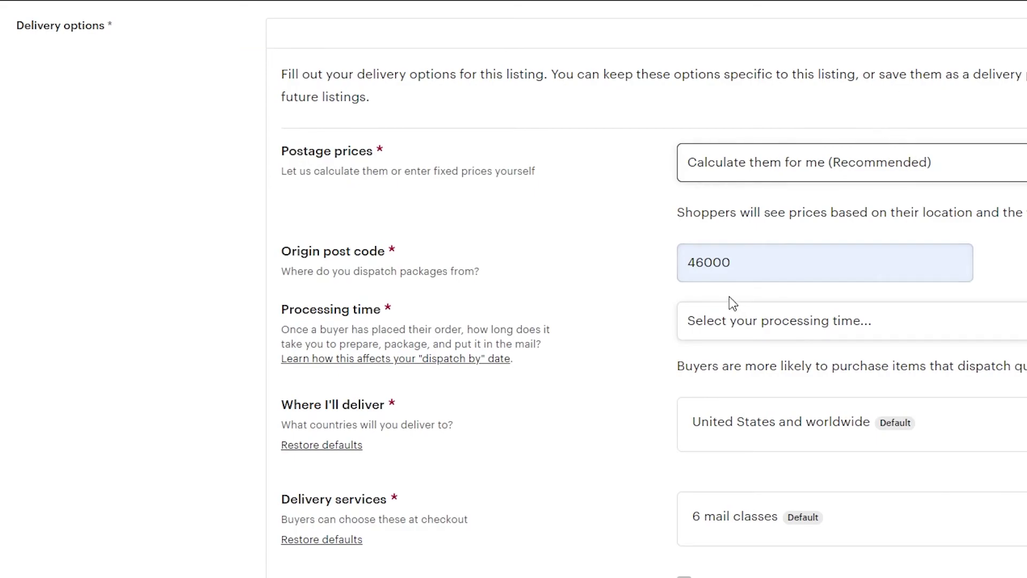
Step: Set the listing's processing time to 3-5 business days
{"action": "left_click", "coordinate": [719, 323]}
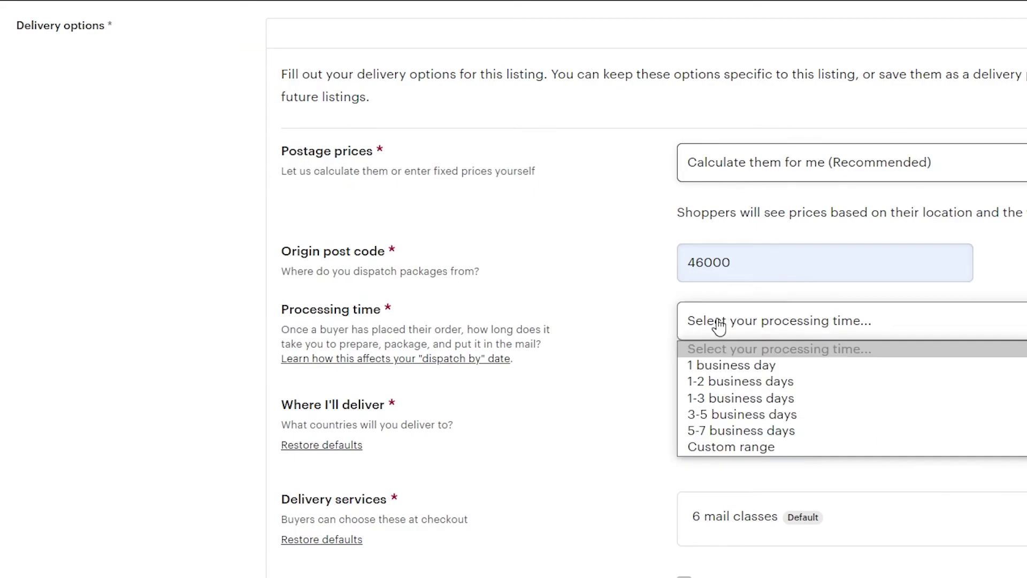
{"action": "left_click", "coordinate": [734, 413]}
{"action": "scroll", "coordinate": [707, 402], "scroll_direction": "down", "scroll_amount": 2}
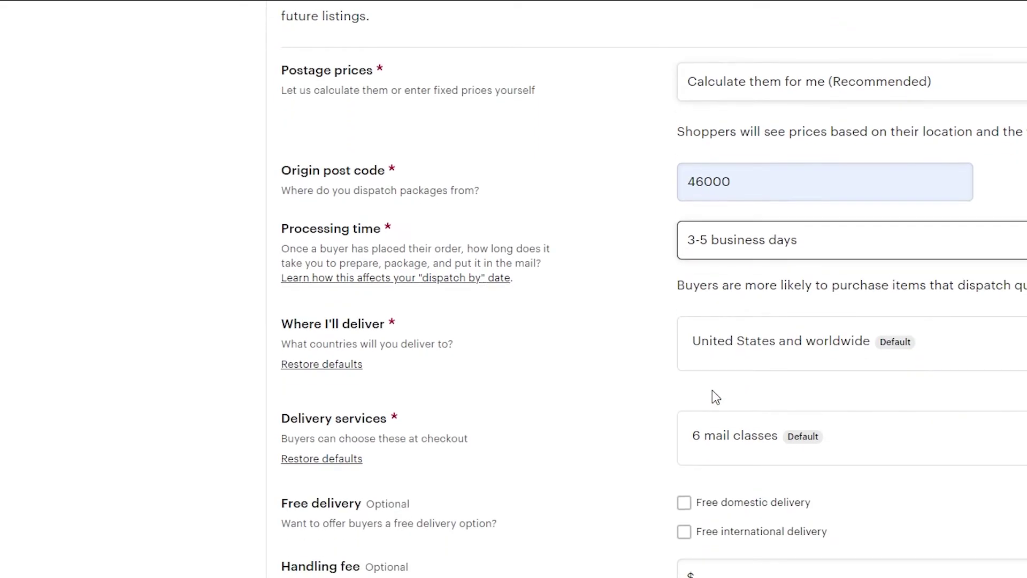
Step: Expand the delivery services and keep only USPS Priority Mail and Standard International selected
{"action": "scroll", "coordinate": [762, 368], "scroll_direction": "down", "scroll_amount": 2}
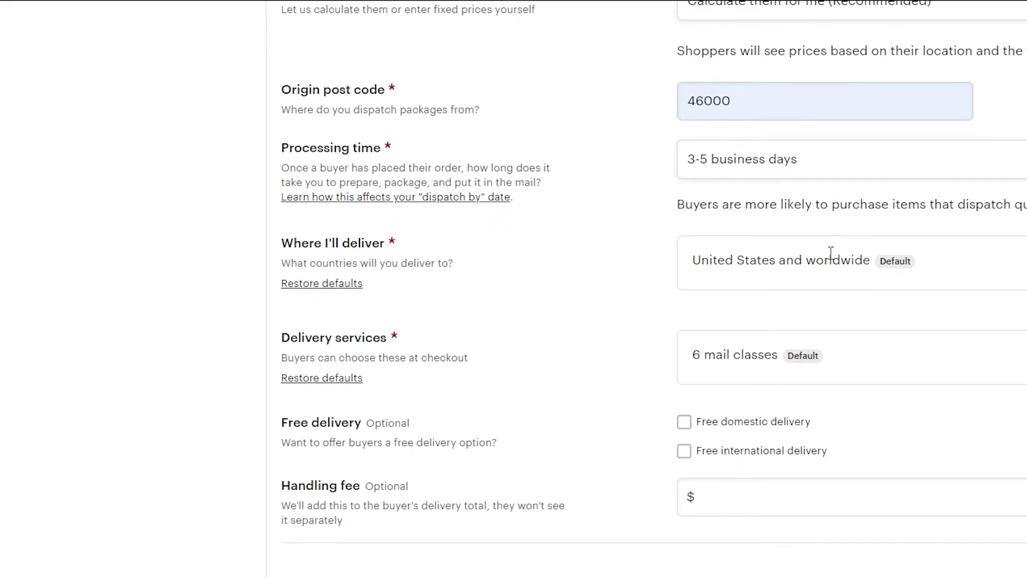
{"action": "left_click", "coordinate": [695, 356]}
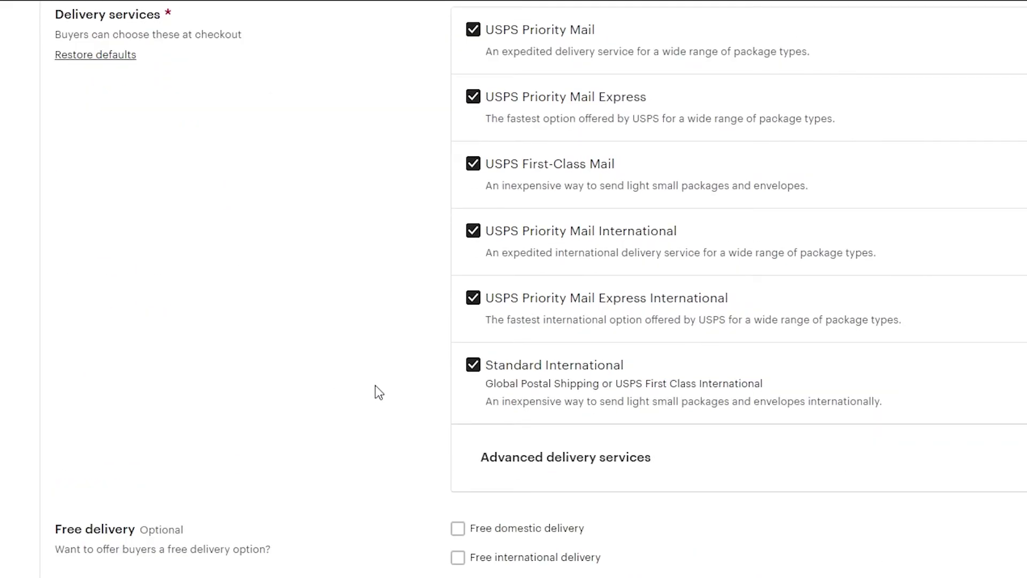
{"action": "scroll", "coordinate": [419, 341], "scroll_direction": "up", "scroll_amount": 6}
{"action": "scroll", "coordinate": [509, 275], "scroll_direction": "down", "scroll_amount": 2}
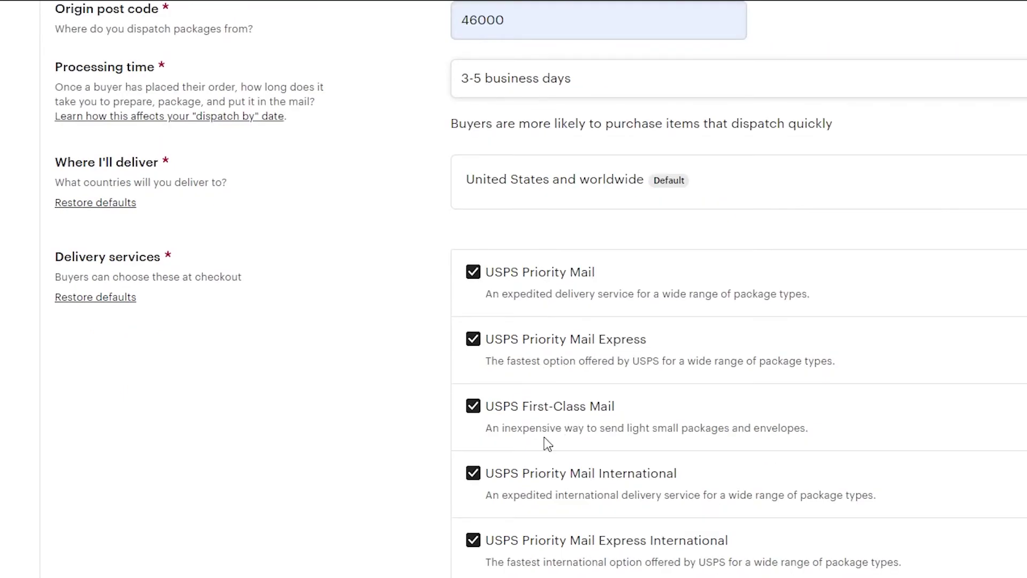
{"action": "scroll", "coordinate": [543, 379], "scroll_direction": "down", "scroll_amount": 7}
{"action": "scroll", "coordinate": [535, 425], "scroll_direction": "up", "scroll_amount": 4}
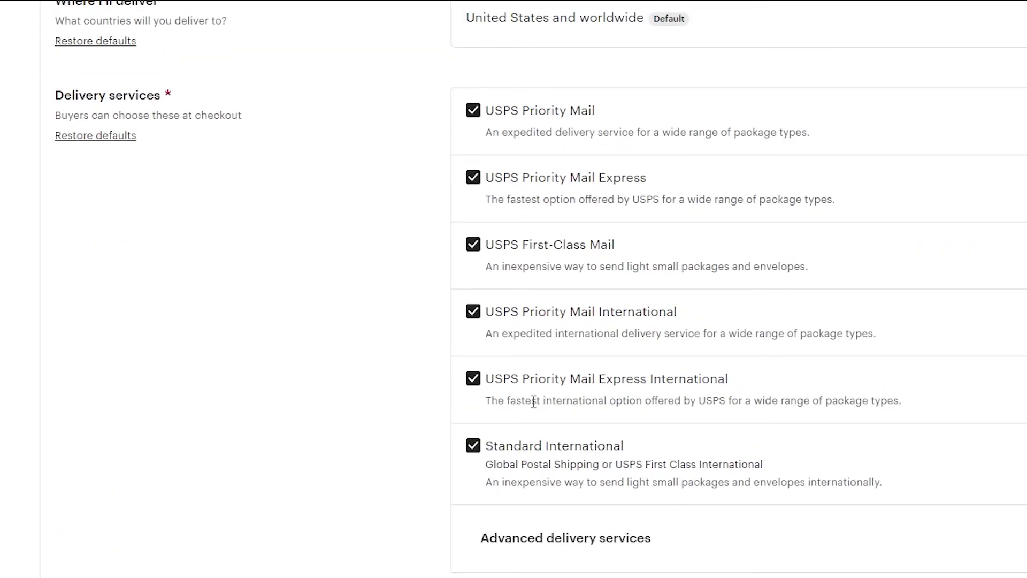
{"action": "scroll", "coordinate": [532, 399], "scroll_direction": "up", "scroll_amount": 3}
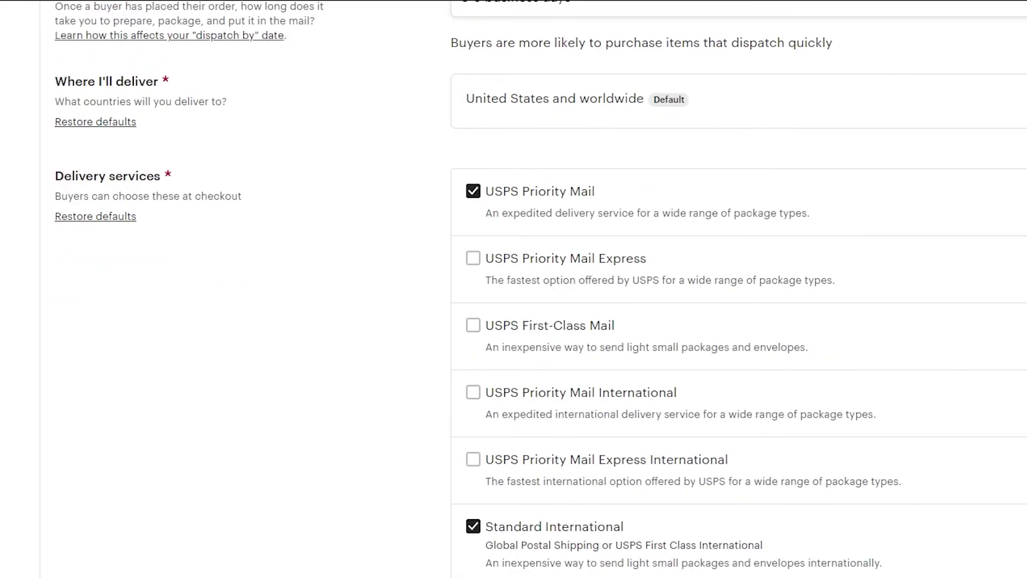
Step: Check which mail classes the advanced delivery services offer, and collapse that list again
{"action": "scroll", "coordinate": [335, 415], "scroll_direction": "down", "scroll_amount": 2}
{"action": "left_click", "coordinate": [636, 546]}
{"action": "scroll", "coordinate": [633, 546], "scroll_direction": "down", "scroll_amount": 3}
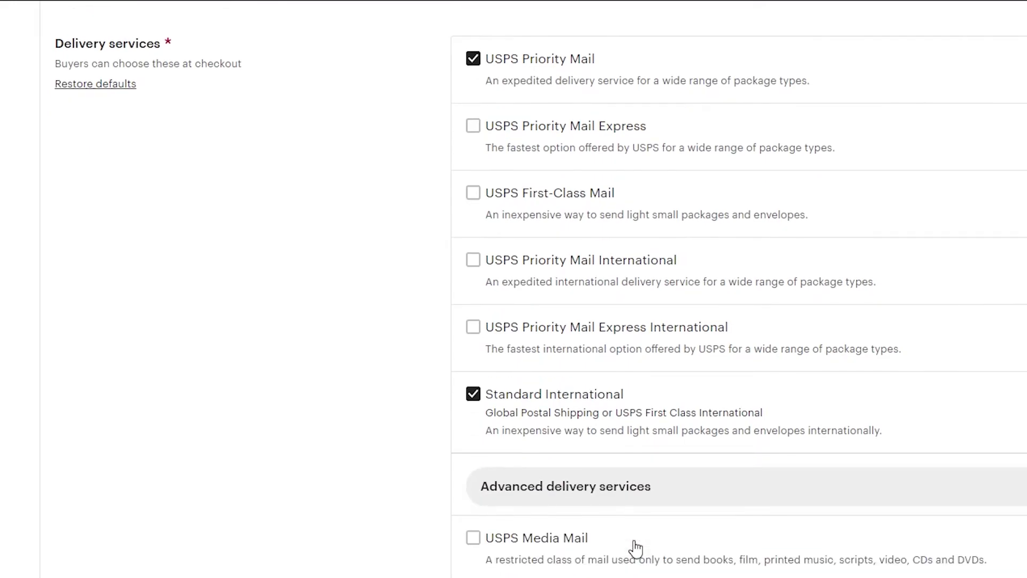
{"action": "left_click", "coordinate": [658, 390]}
Step: Offer free domestic and free international delivery, and set the handling fee to $5.00
{"action": "scroll", "coordinate": [413, 404], "scroll_direction": "down", "scroll_amount": 3}
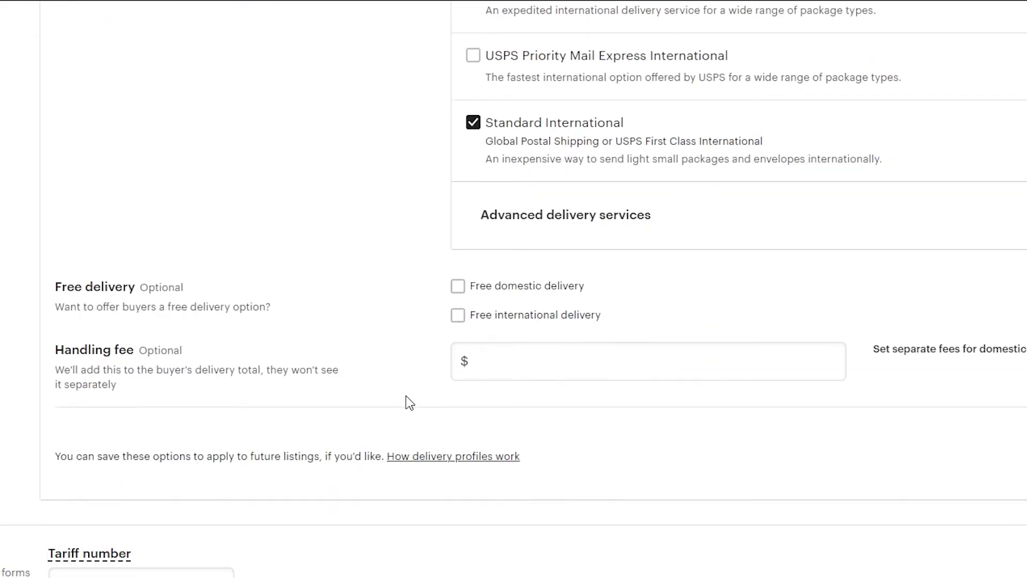
{"action": "left_click", "coordinate": [459, 287]}
{"action": "left_click", "coordinate": [457, 315]}
{"action": "left_click", "coordinate": [527, 363]}
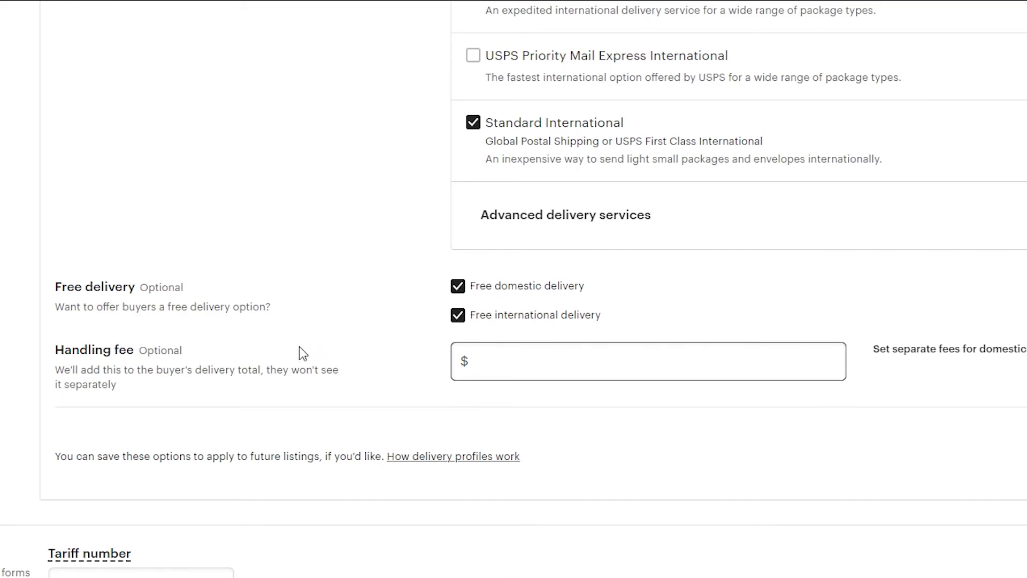
{"action": "type", "text": "5"}
{"action": "left_click", "coordinate": [442, 309]}
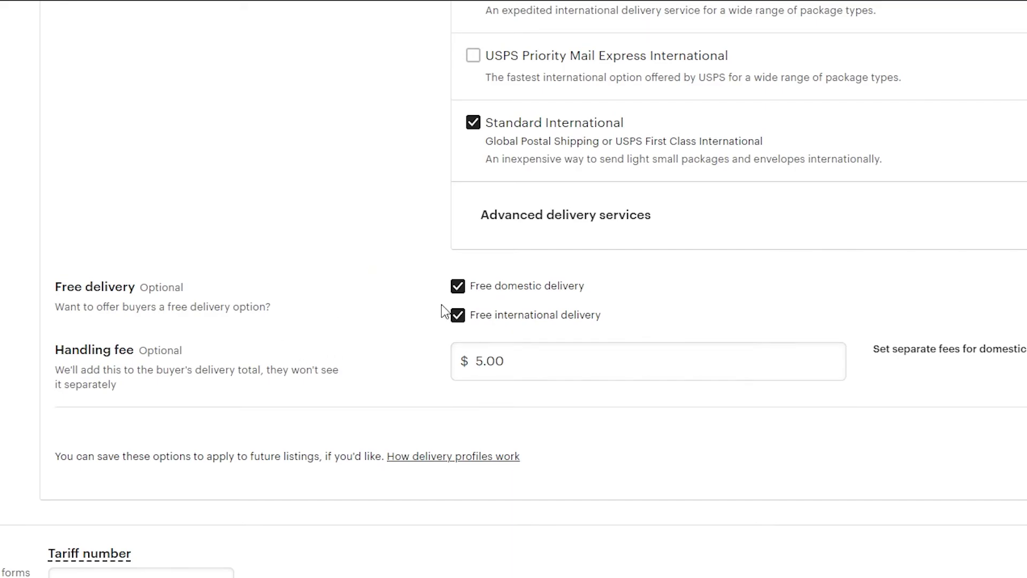
Step: Set the item weight to 1 lb, leaving the customs tariff number blank
{"action": "scroll", "coordinate": [253, 405], "scroll_direction": "down", "scroll_amount": 3}
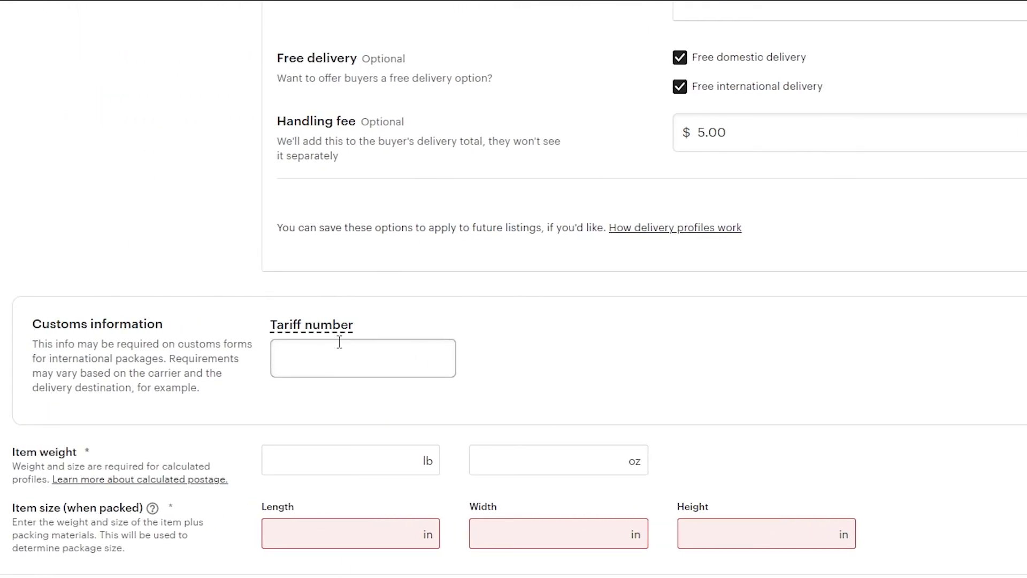
{"action": "mouse_move", "coordinate": [329, 337]}
{"action": "left_click", "coordinate": [308, 463]}
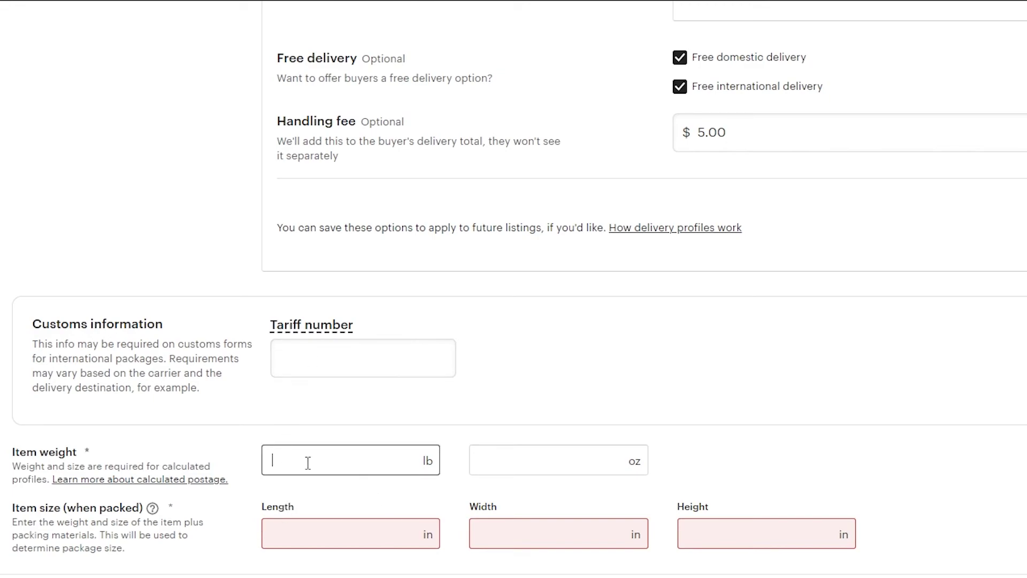
{"action": "type", "text": "1"}
Step: Enter the packed item size as length 25 in, width 30 in and height 20 in, and revise the length
{"action": "left_click", "coordinate": [415, 529]}
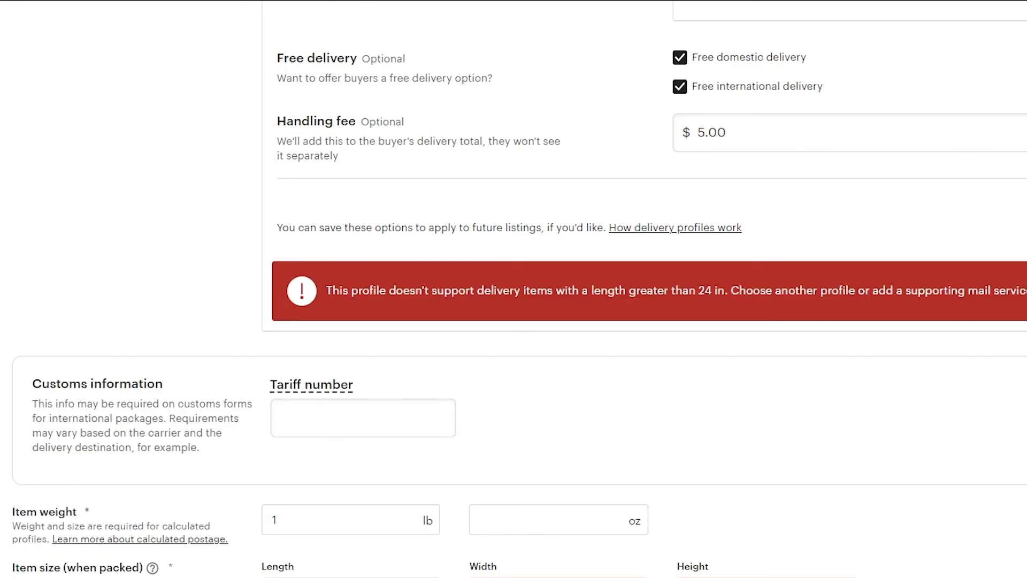
{"action": "key", "text": "Tab"}
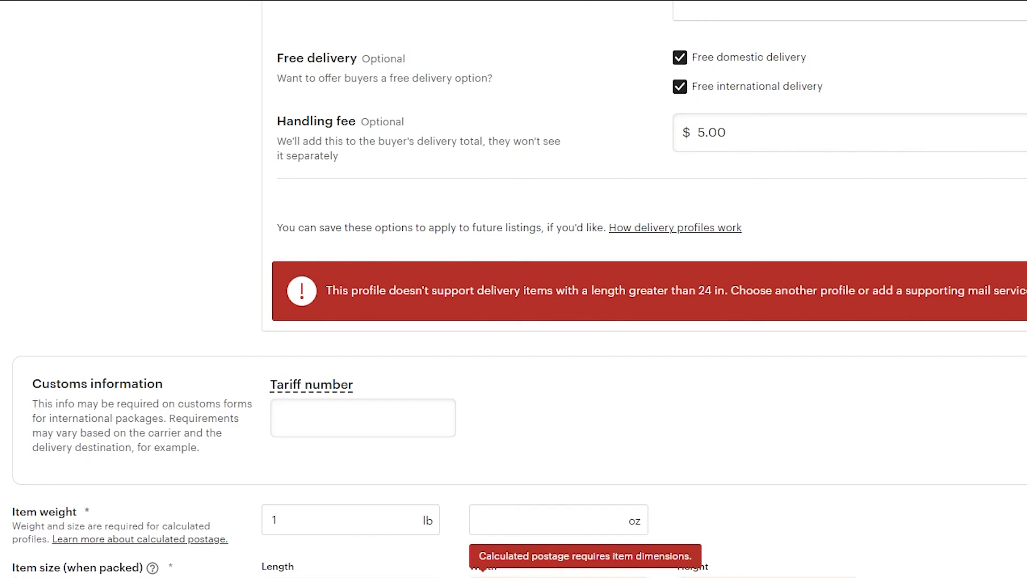
{"action": "key", "text": "Tab"}
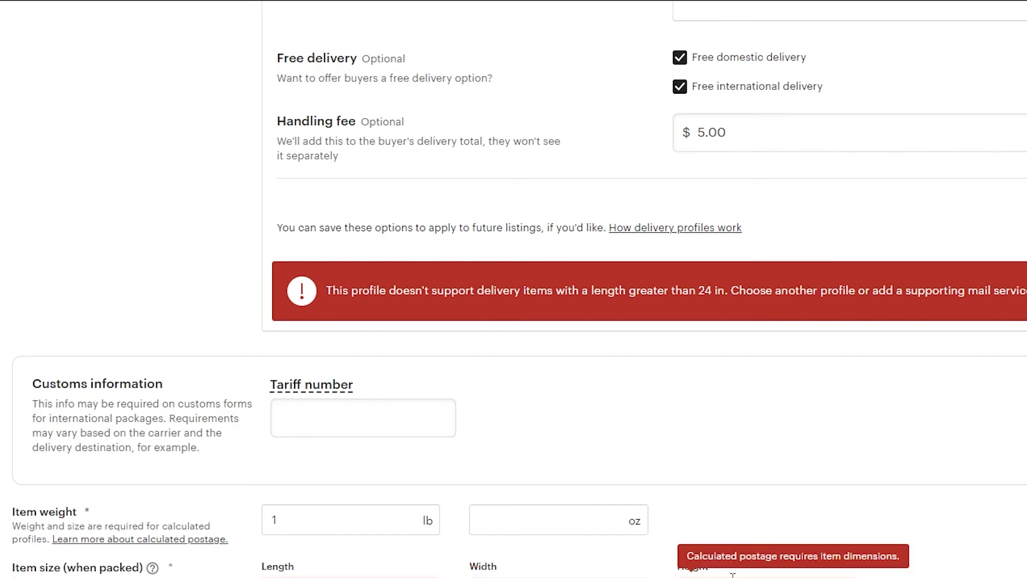
{"action": "type", "text": "20"}
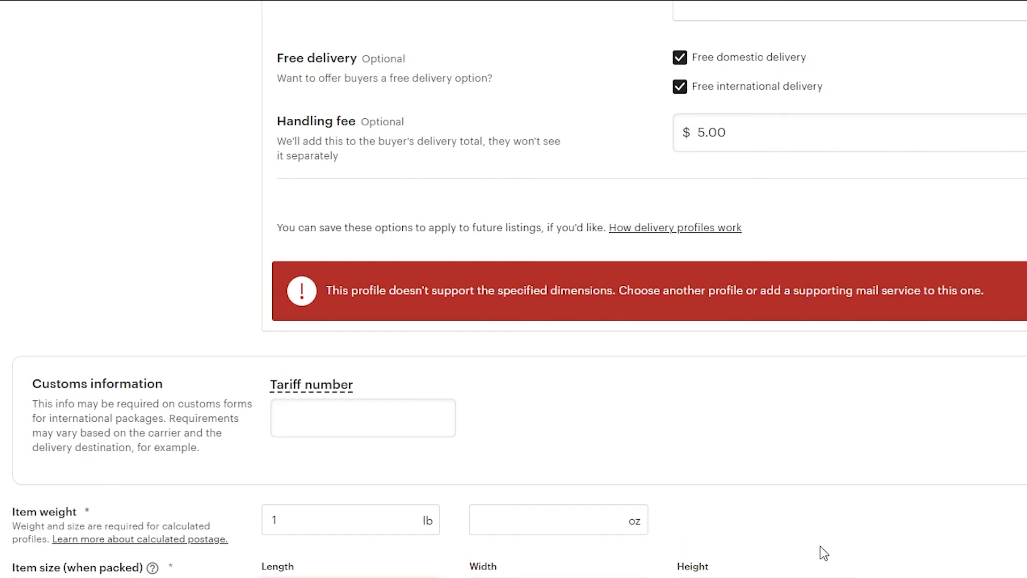
{"action": "key", "text": "Return"}
{"action": "left_click", "coordinate": [342, 490]}
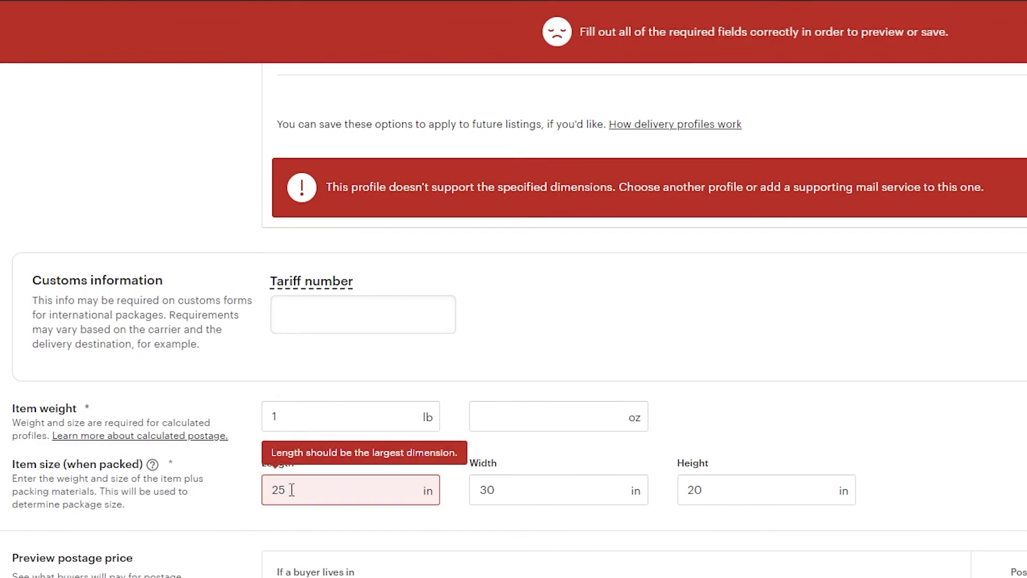
{"action": "key", "text": "BackSpace"}
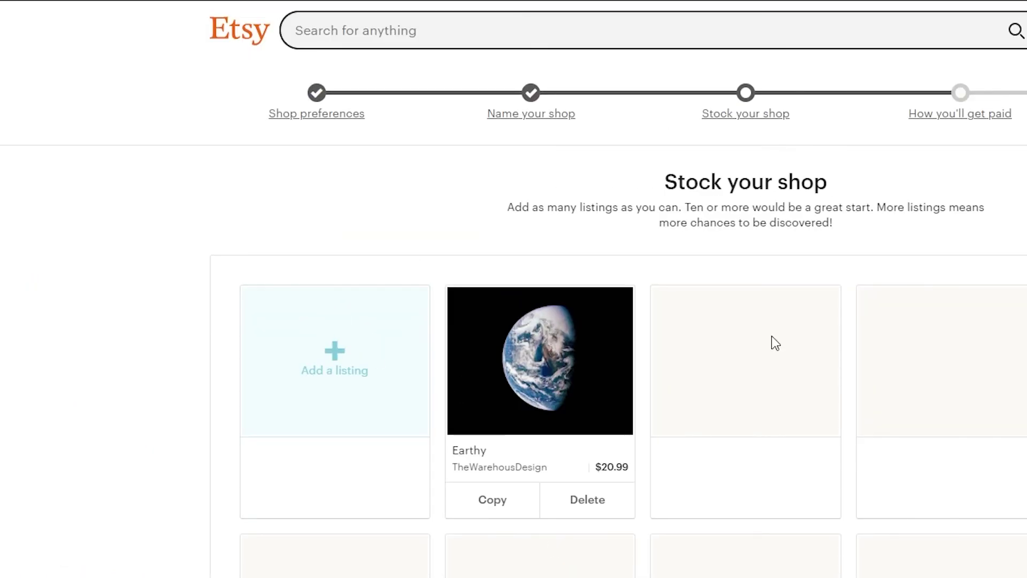
Step: Save the shop's stock with the Earthy listing and continue to the payment setup stage
{"action": "scroll", "coordinate": [892, 530], "scroll_direction": "down", "scroll_amount": 3}
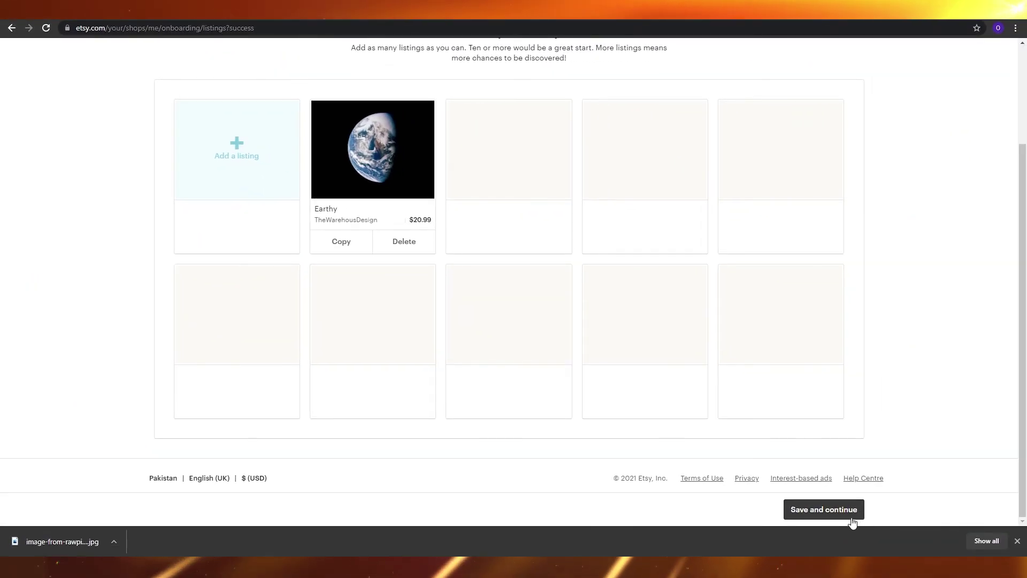
{"action": "scroll", "coordinate": [851, 522], "scroll_direction": "up", "scroll_amount": 3}
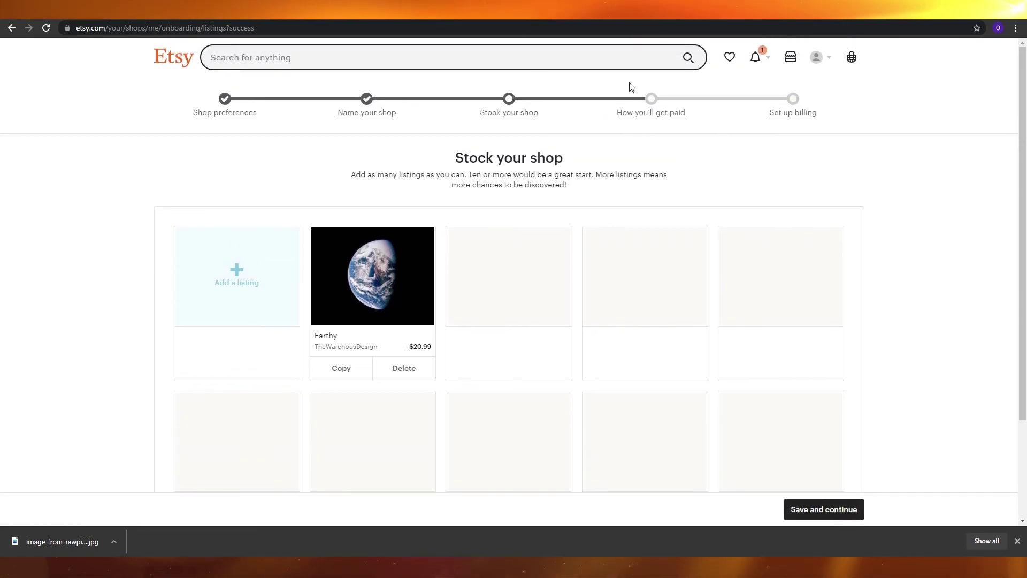
{"action": "left_click", "coordinate": [814, 508]}
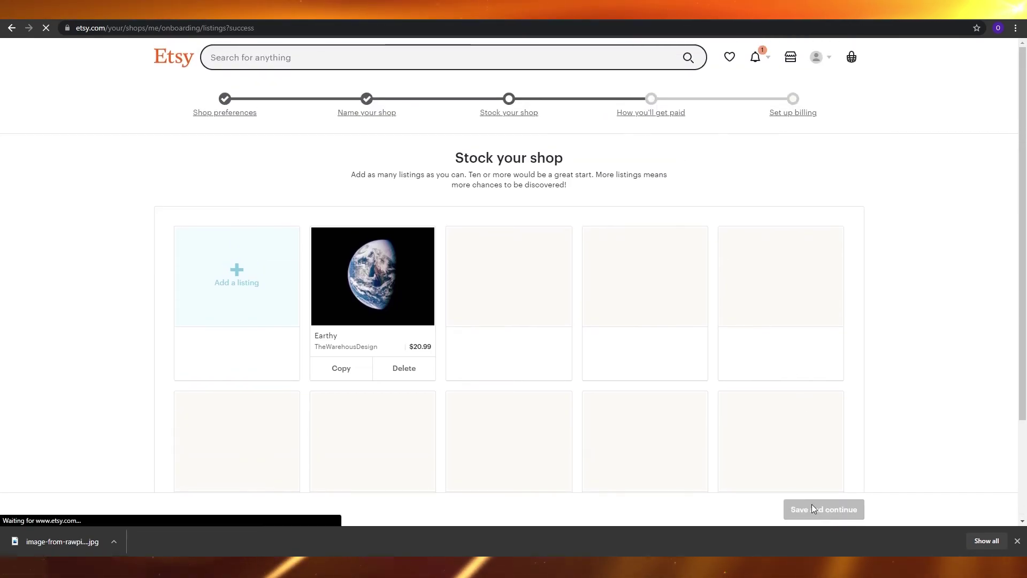
Step: Review the "How you'll get paid" form, covering seller type, personal details, home address and bank location
{"action": "scroll", "coordinate": [214, 225], "scroll_direction": "down", "scroll_amount": 10}
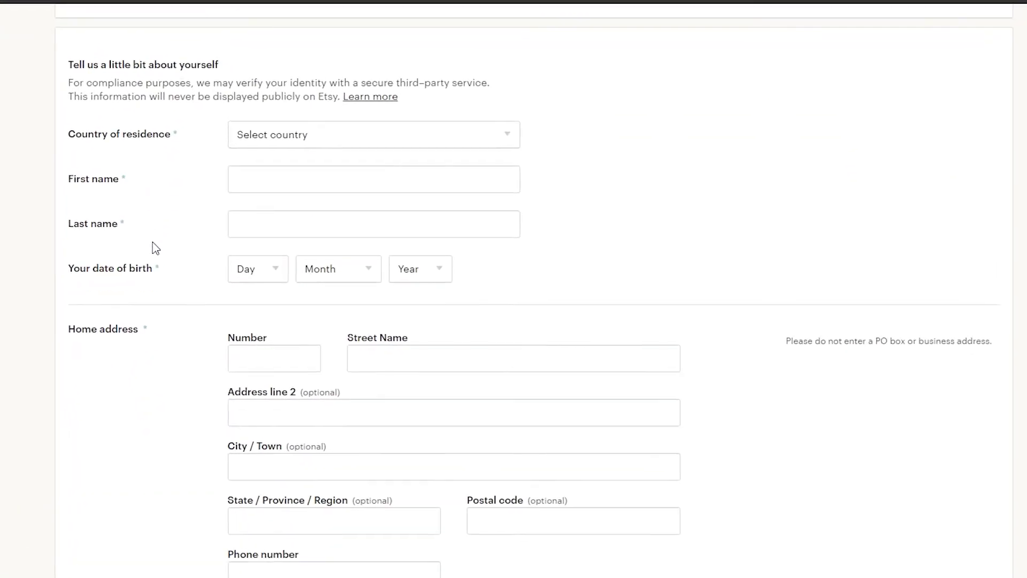
{"action": "scroll", "coordinate": [117, 259], "scroll_direction": "up", "scroll_amount": 10}
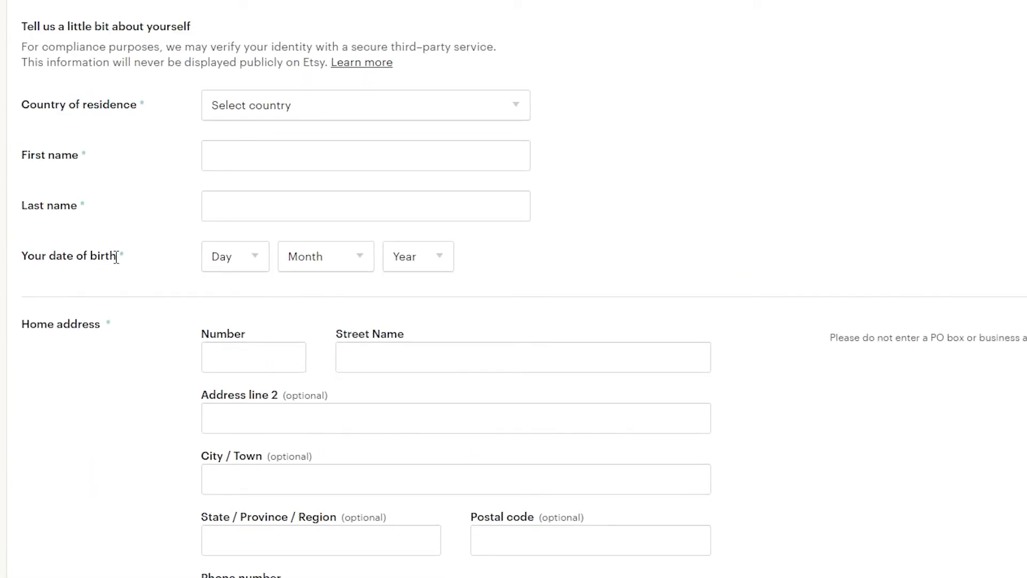
{"action": "scroll", "coordinate": [508, 61], "scroll_direction": "down", "scroll_amount": 1}
{"action": "scroll", "coordinate": [108, 234], "scroll_direction": "down", "scroll_amount": 8}
{"action": "scroll", "coordinate": [106, 230], "scroll_direction": "up", "scroll_amount": 8}
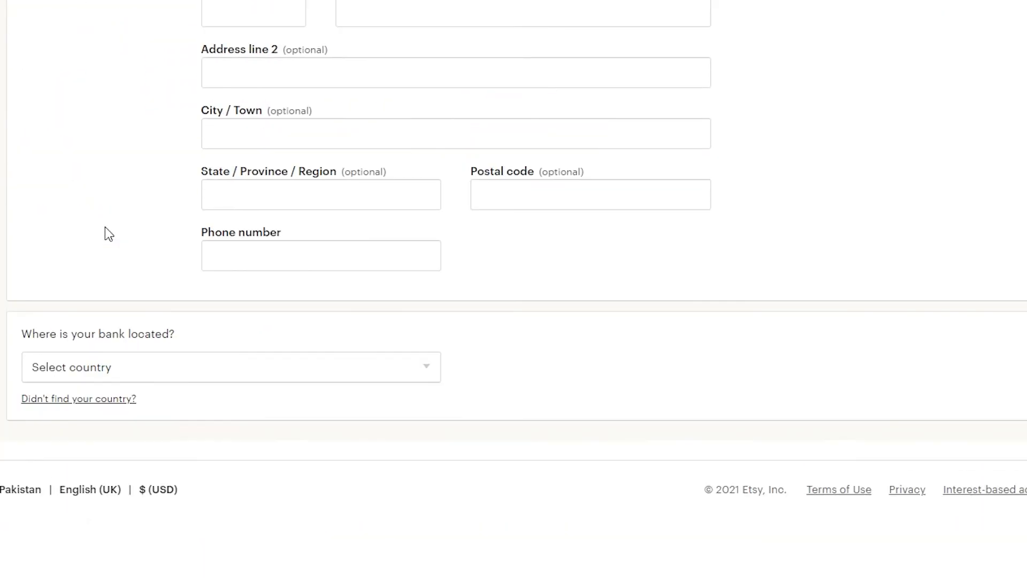
{"action": "scroll", "coordinate": [105, 230], "scroll_direction": "up", "scroll_amount": 1}
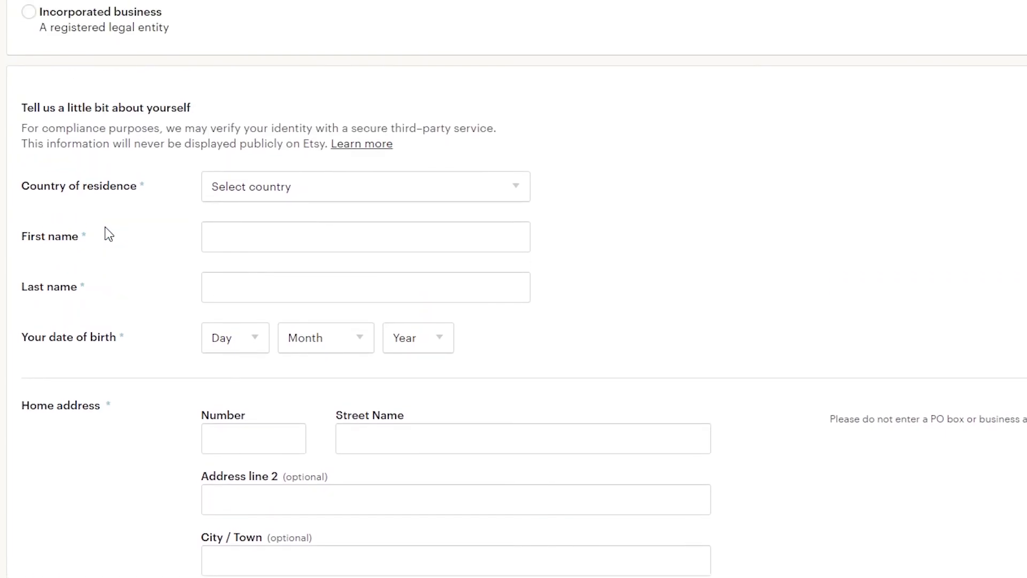
{"action": "scroll", "coordinate": [140, 360], "scroll_direction": "down", "scroll_amount": 9}
{"action": "scroll", "coordinate": [220, 323], "scroll_direction": "up", "scroll_amount": 5}
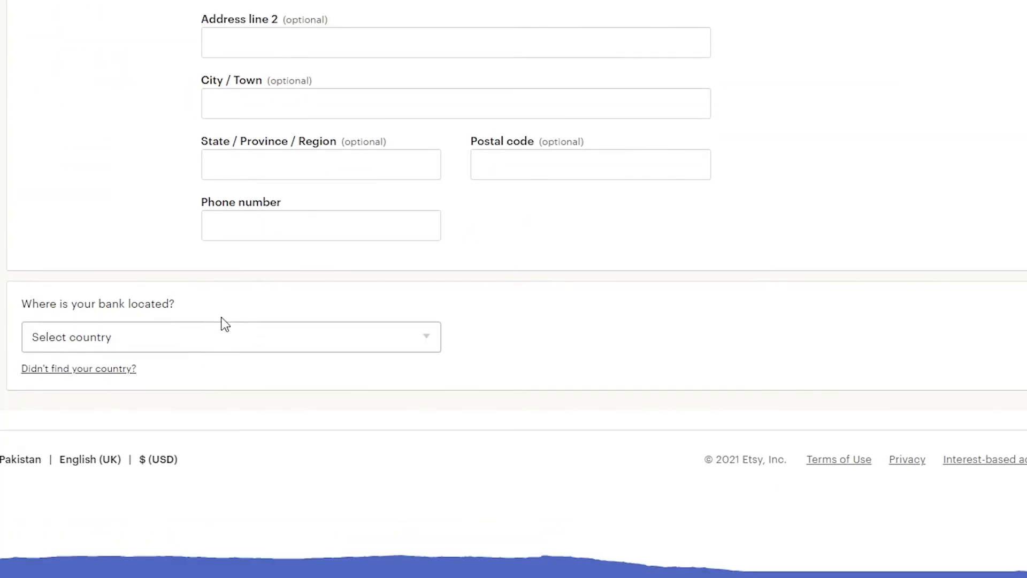
{"action": "scroll", "coordinate": [218, 383], "scroll_direction": "down", "scroll_amount": 4}
{"action": "scroll", "coordinate": [92, 402], "scroll_direction": "up", "scroll_amount": 1}
{"action": "scroll", "coordinate": [78, 402], "scroll_direction": "up", "scroll_amount": 6}
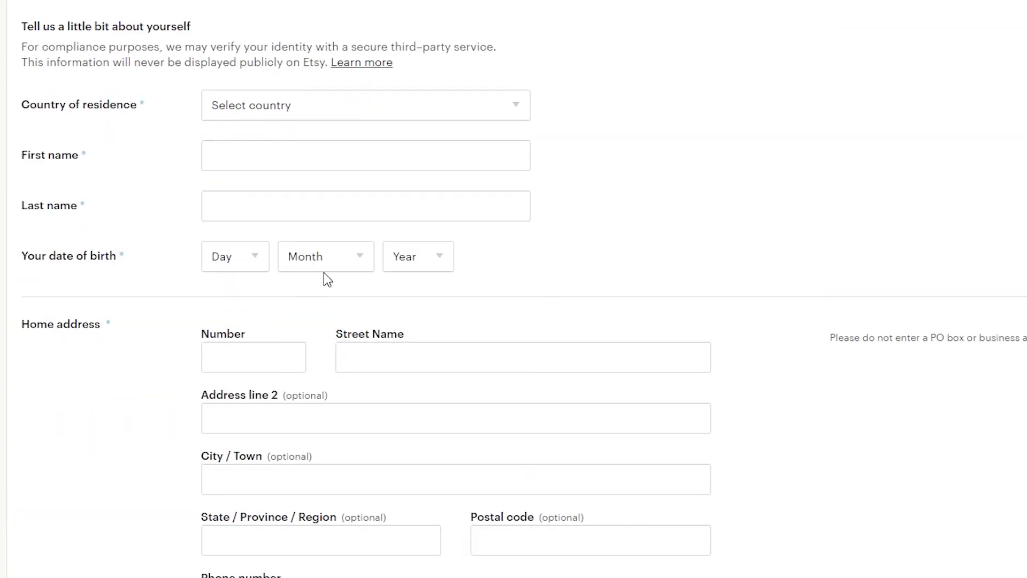
{"action": "scroll", "coordinate": [374, 367], "scroll_direction": "down", "scroll_amount": 3}
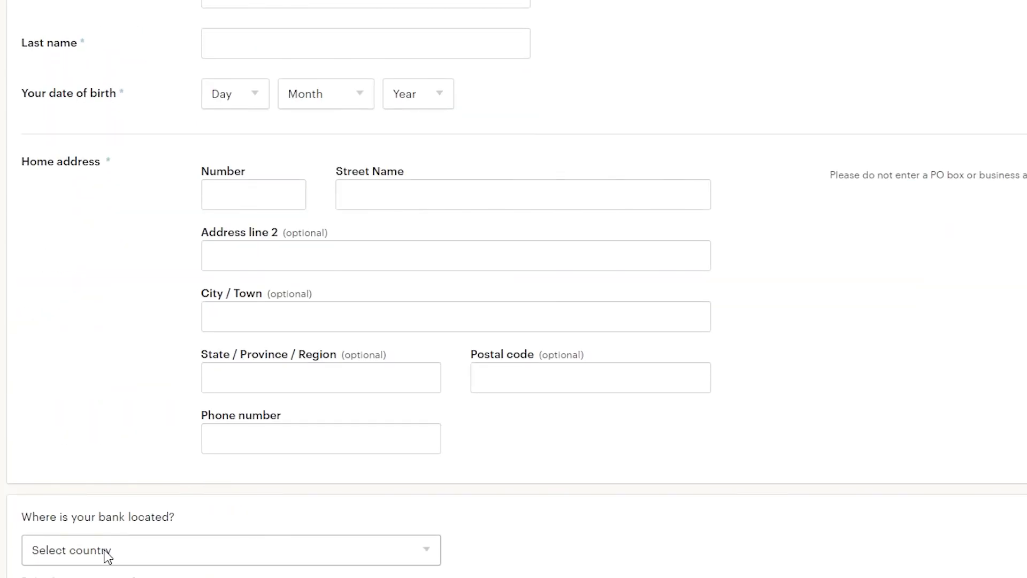
{"action": "scroll", "coordinate": [107, 556], "scroll_direction": "up", "scroll_amount": 5}
{"action": "scroll", "coordinate": [107, 557], "scroll_direction": "down", "scroll_amount": 3}
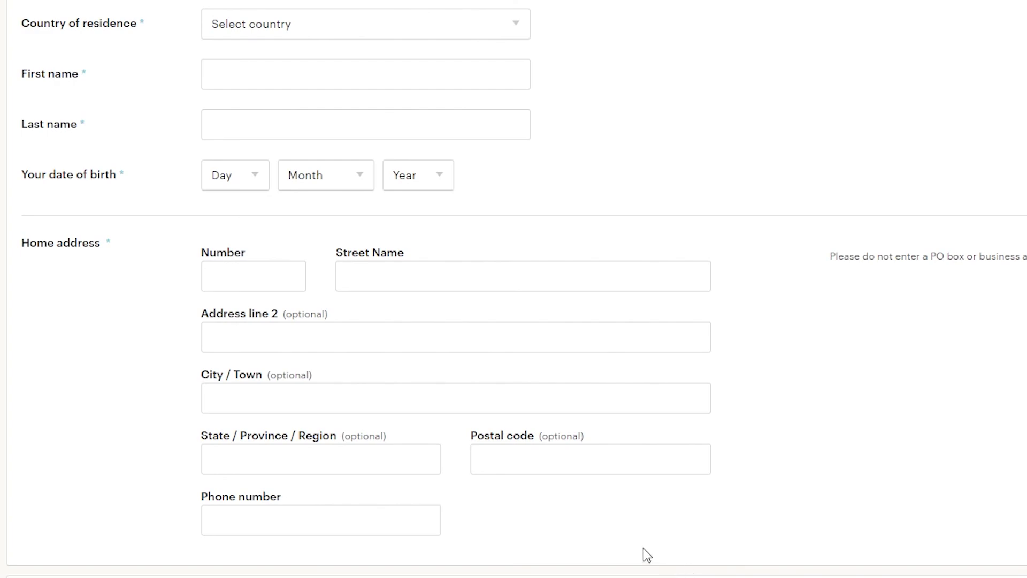
{"action": "scroll", "coordinate": [587, 530], "scroll_direction": "up", "scroll_amount": 10}
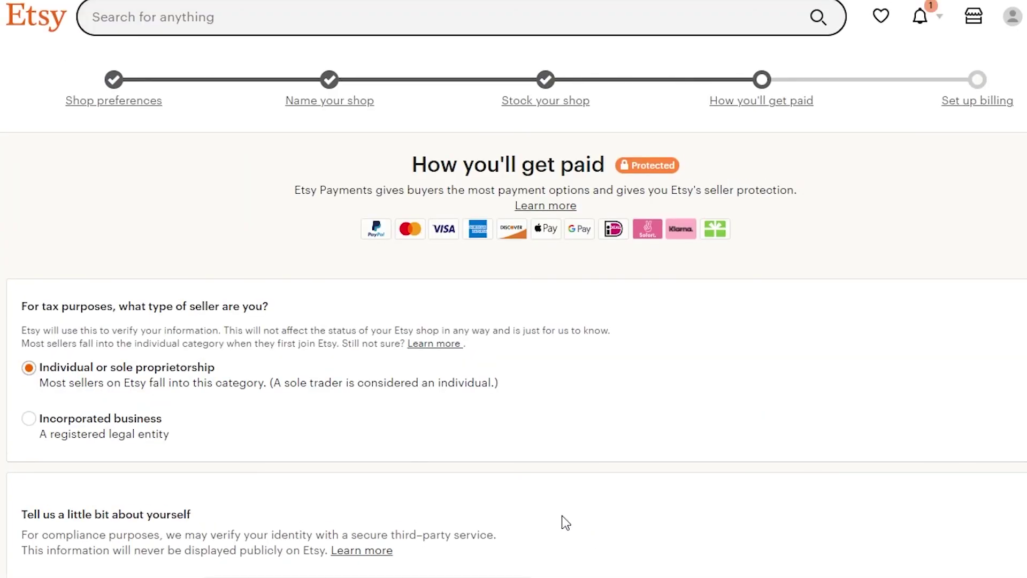
{"action": "scroll", "coordinate": [565, 523], "scroll_direction": "down", "scroll_amount": 10}
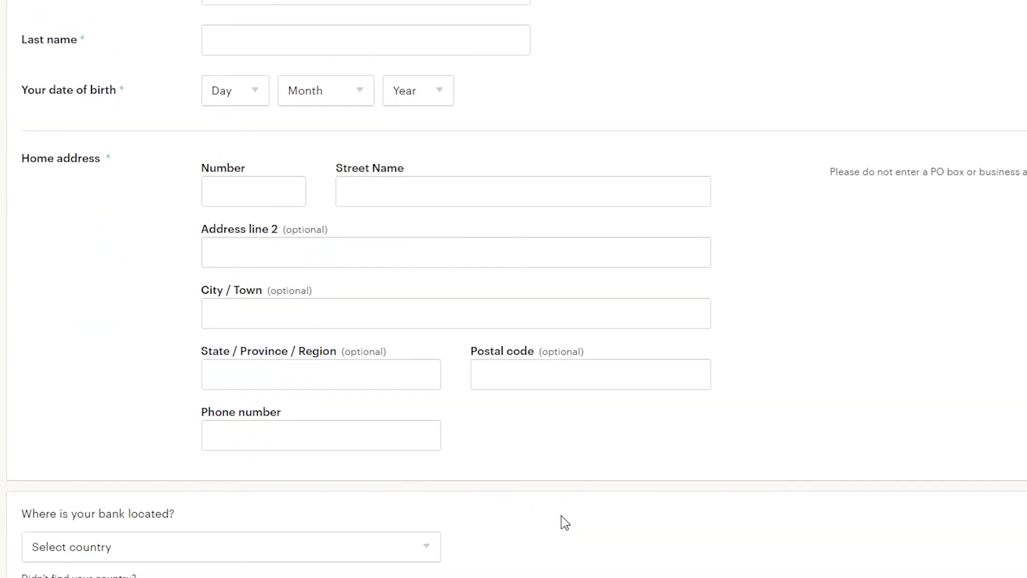
{"action": "scroll", "coordinate": [566, 523], "scroll_direction": "down", "scroll_amount": 5}
{"action": "scroll", "coordinate": [566, 521], "scroll_direction": "up", "scroll_amount": 2}
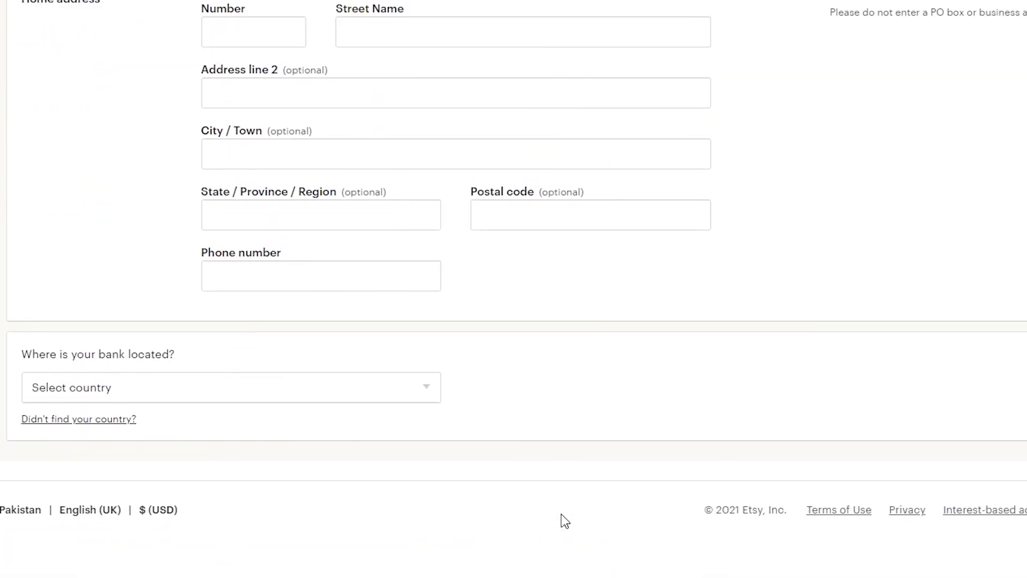
{"action": "scroll", "coordinate": [566, 522], "scroll_direction": "up", "scroll_amount": 7}
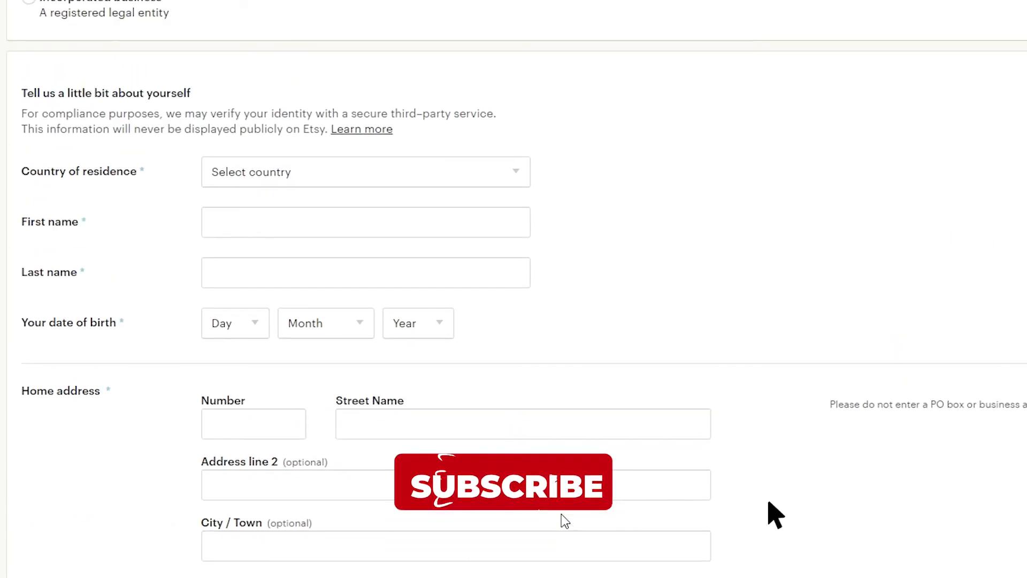
{"action": "scroll", "coordinate": [563, 516], "scroll_direction": "up", "scroll_amount": 3}
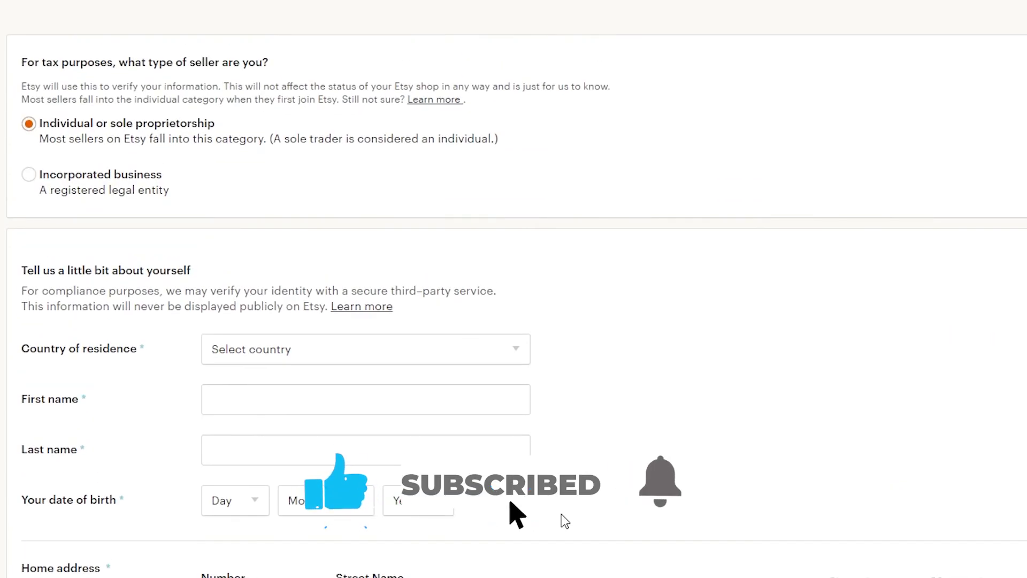